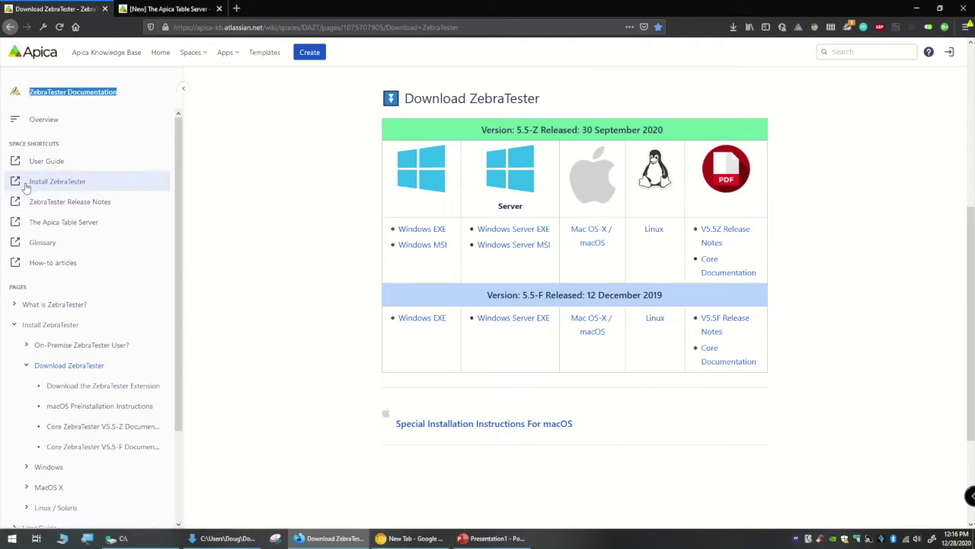
- From the Download ZebraTester page, show Firefox's downloads list containing ZBA55Z.exe and ZBA55Z.msi
{"action": "left_click", "coordinate": [284, 206]}
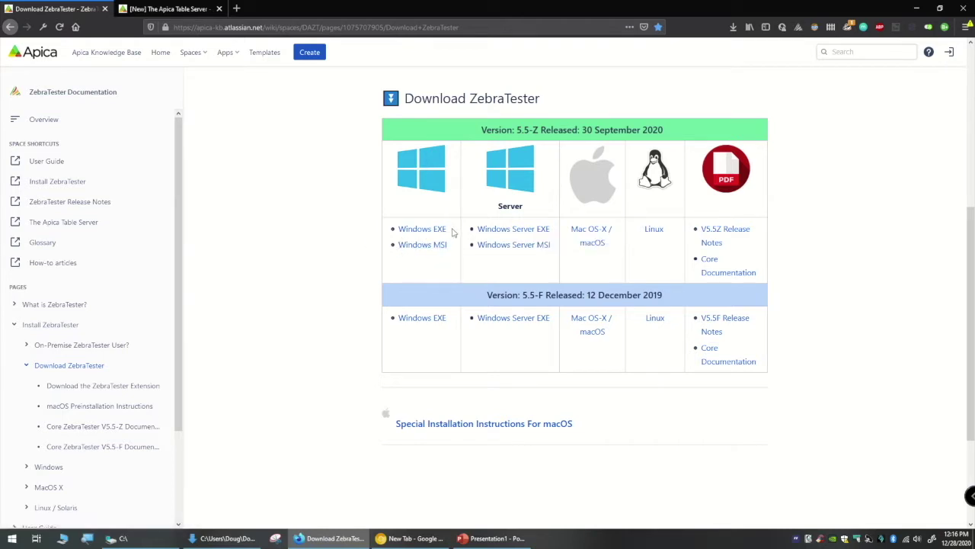
{"action": "left_click_drag", "start_coordinate": [452, 232], "coordinate": [399, 232]}
{"action": "left_click", "coordinate": [352, 248]}
{"action": "left_click", "coordinate": [732, 28]}
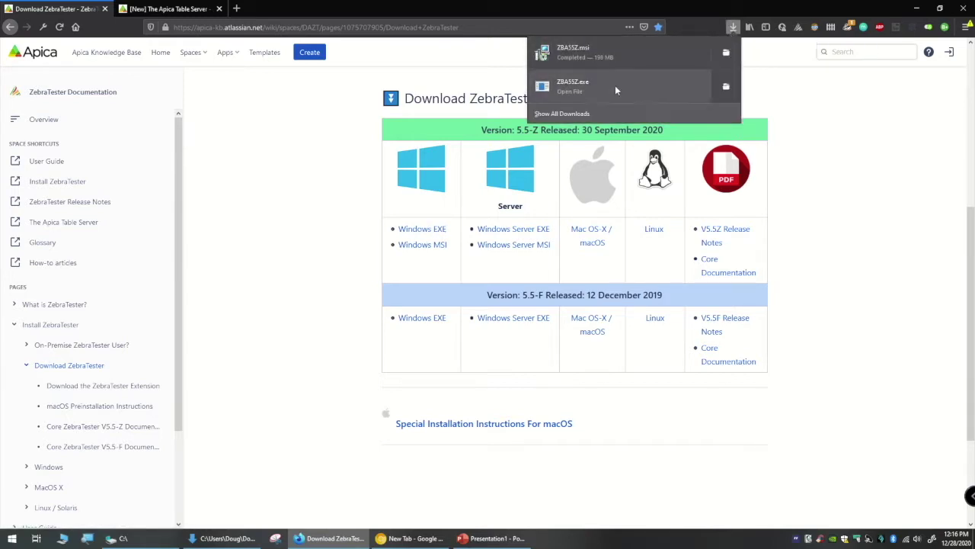
- Run ZBA55Z.exe from the Downloads folder as administrator, then minimize Explorer
{"action": "left_click", "coordinate": [228, 537]}
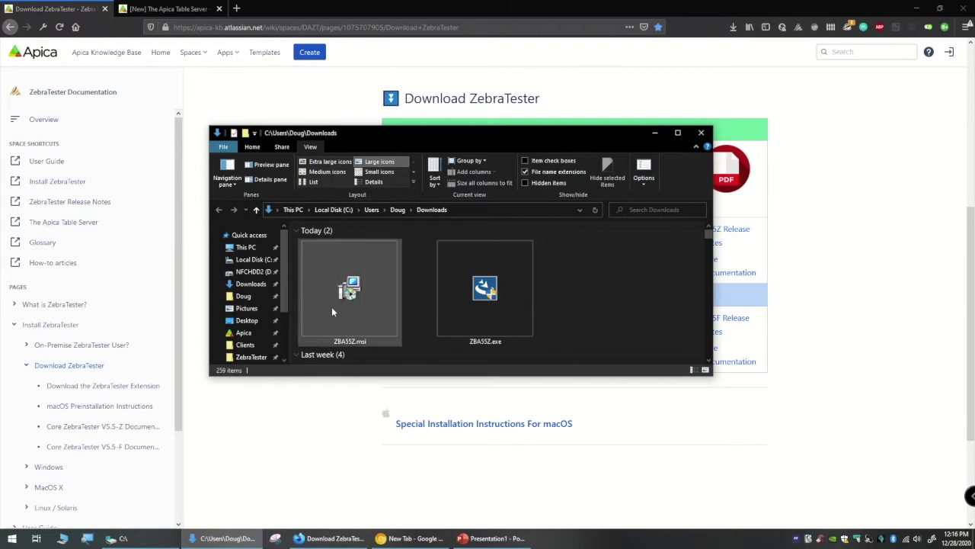
{"action": "left_click", "coordinate": [495, 301]}
{"action": "left_click", "coordinate": [546, 304]}
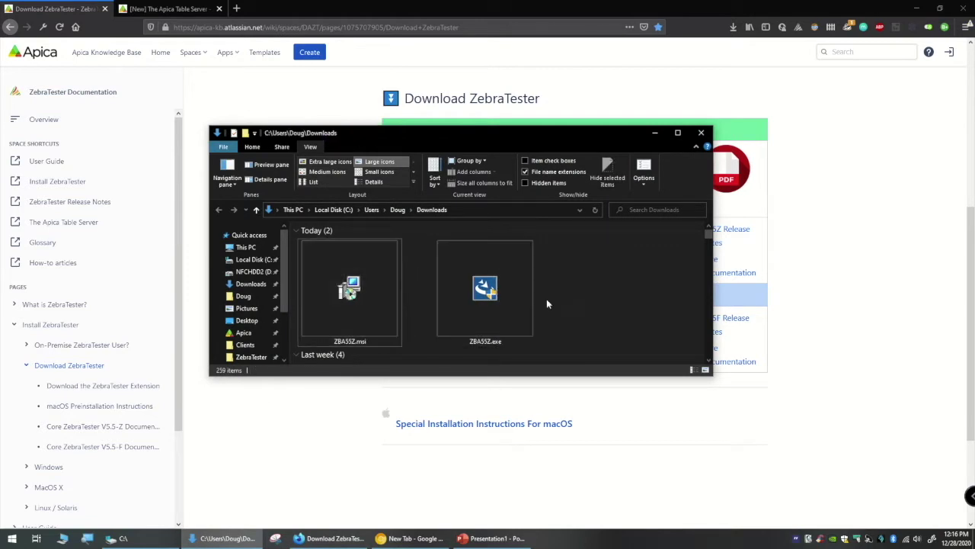
{"action": "right_click", "coordinate": [481, 297]}
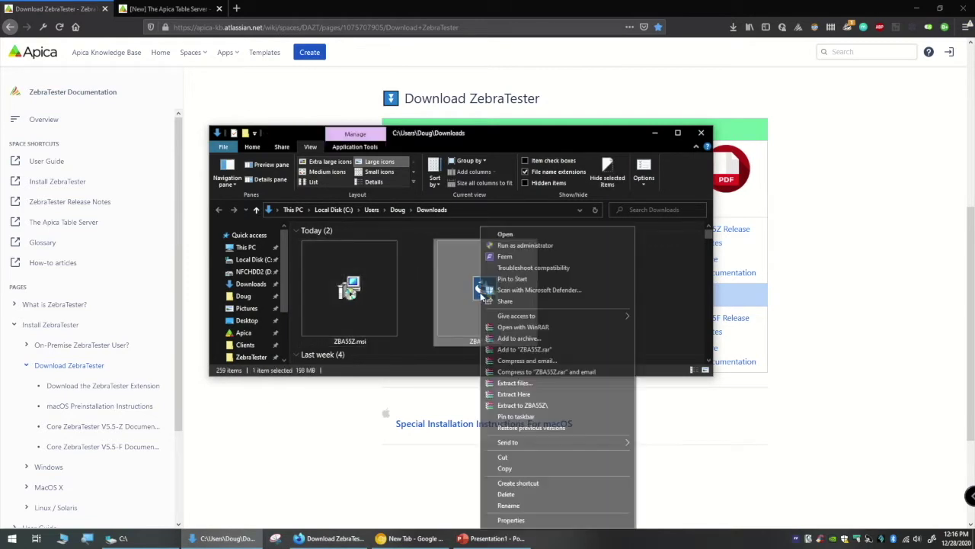
{"action": "left_click", "coordinate": [519, 246]}
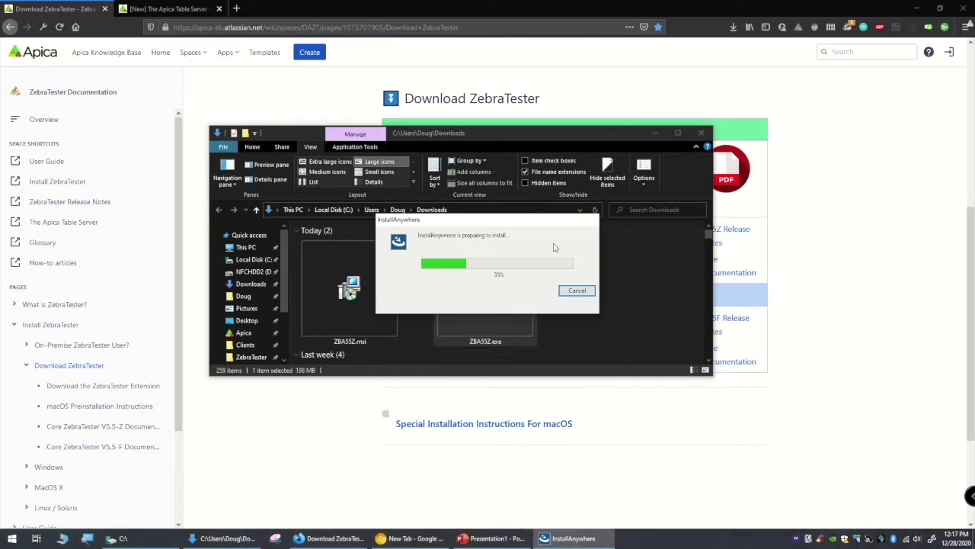
{"action": "left_click", "coordinate": [654, 132]}
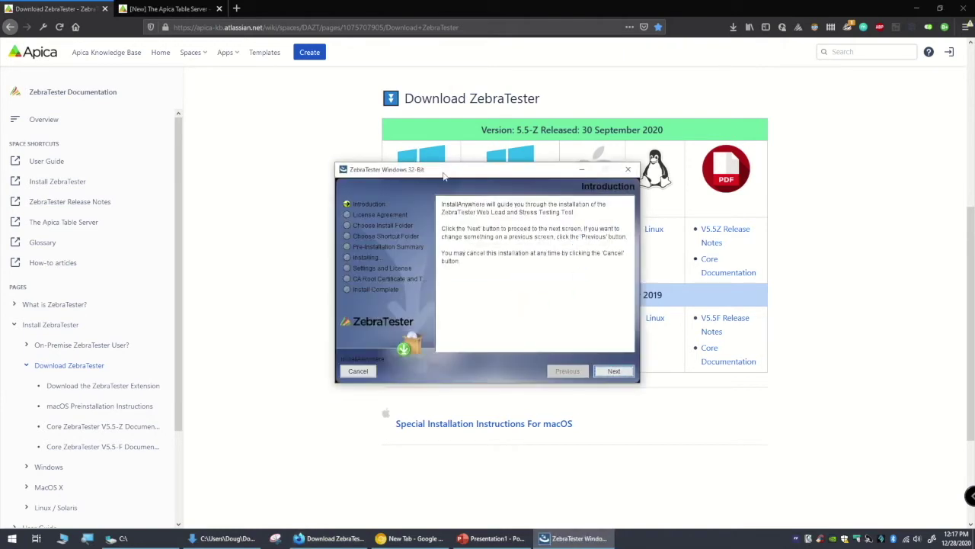
- Accept the ZebraTester License Agreement terms and continue to the install folder step
{"action": "left_click", "coordinate": [613, 371]}
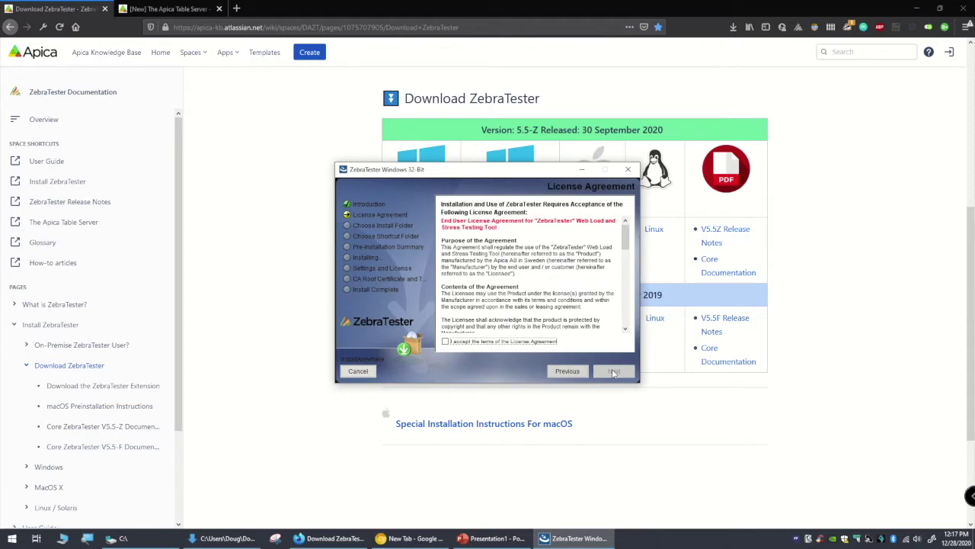
{"action": "left_click", "coordinate": [447, 342]}
{"action": "left_click", "coordinate": [622, 372]}
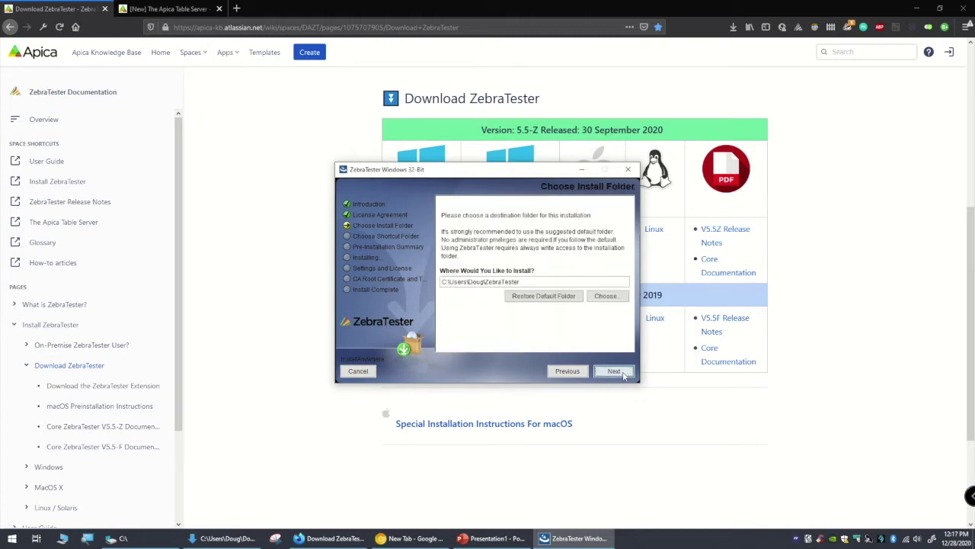
- Review the suggested ZebraTester install path in the user's profile and keep it
{"action": "double_click", "coordinate": [474, 281]}
{"action": "double_click", "coordinate": [501, 282]}
{"action": "left_click", "coordinate": [523, 282]}
{"action": "left_click_drag", "start_coordinate": [522, 281], "coordinate": [441, 282]}
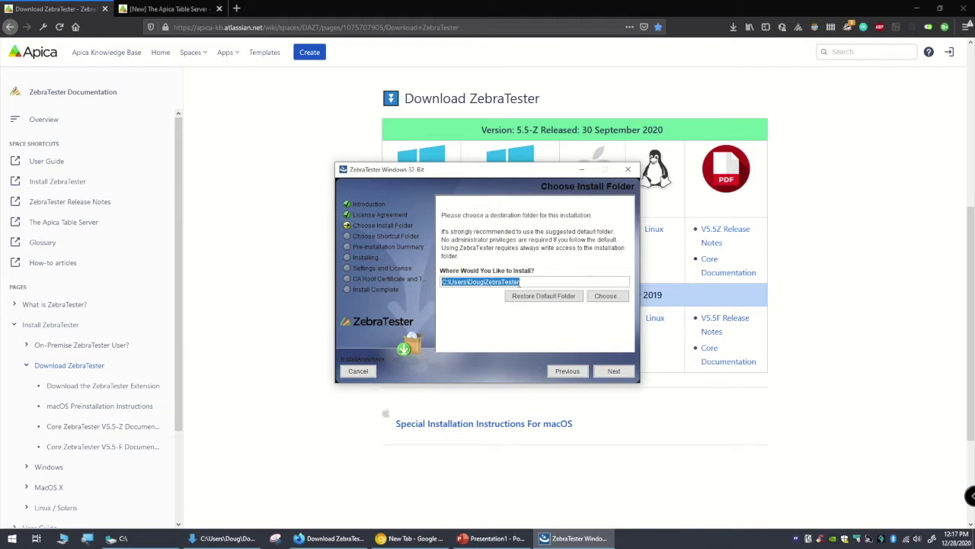
{"action": "left_click", "coordinate": [479, 282]}
{"action": "double_click", "coordinate": [475, 282]}
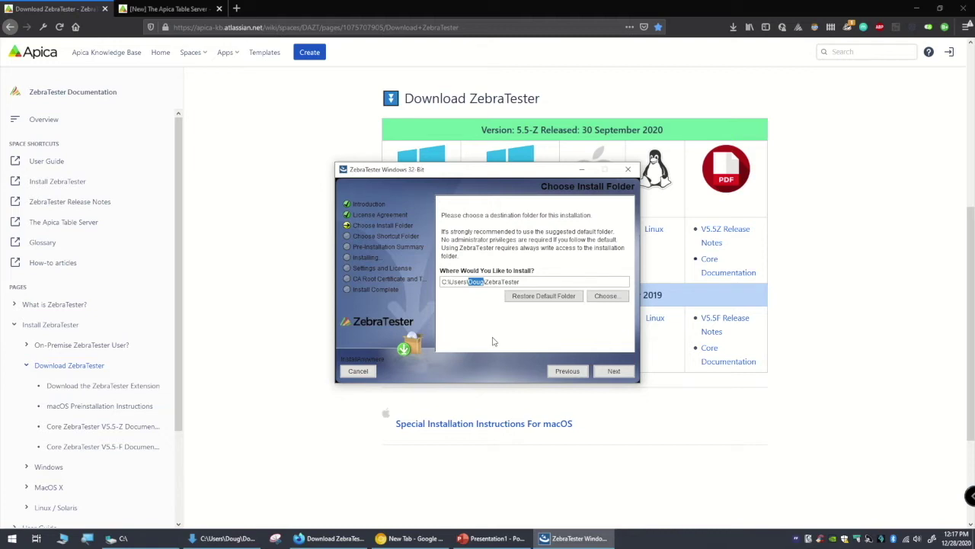
{"action": "left_click", "coordinate": [545, 295]}
{"action": "left_click", "coordinate": [614, 371]}
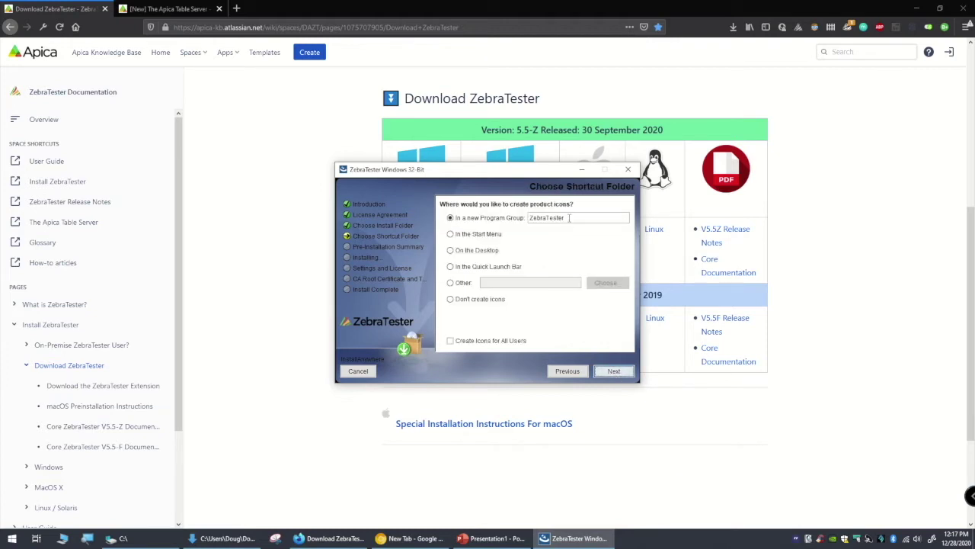
- Keep shortcuts in a new 'ZebraTester' program group and start the installation from the summary
{"action": "left_click", "coordinate": [593, 250]}
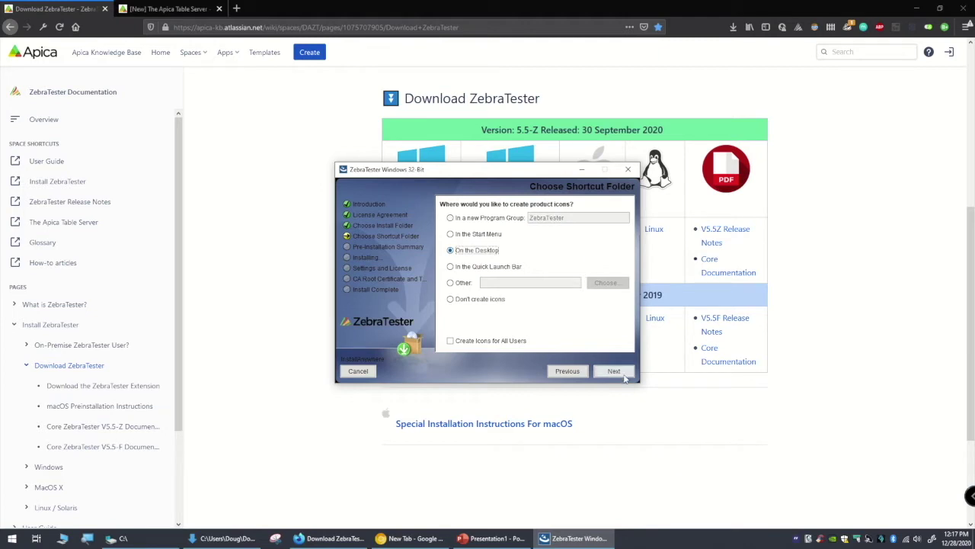
{"action": "left_click", "coordinate": [484, 218]}
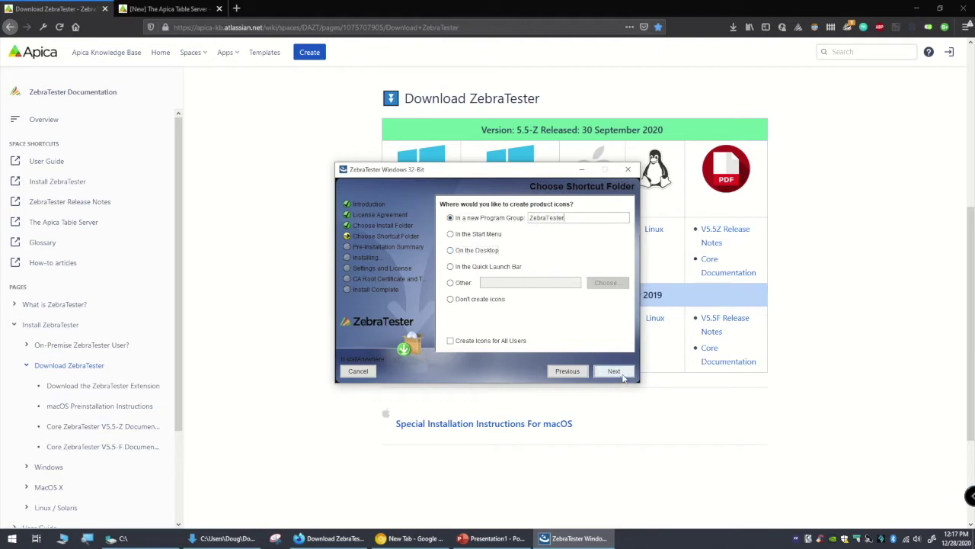
{"action": "left_click", "coordinate": [614, 371]}
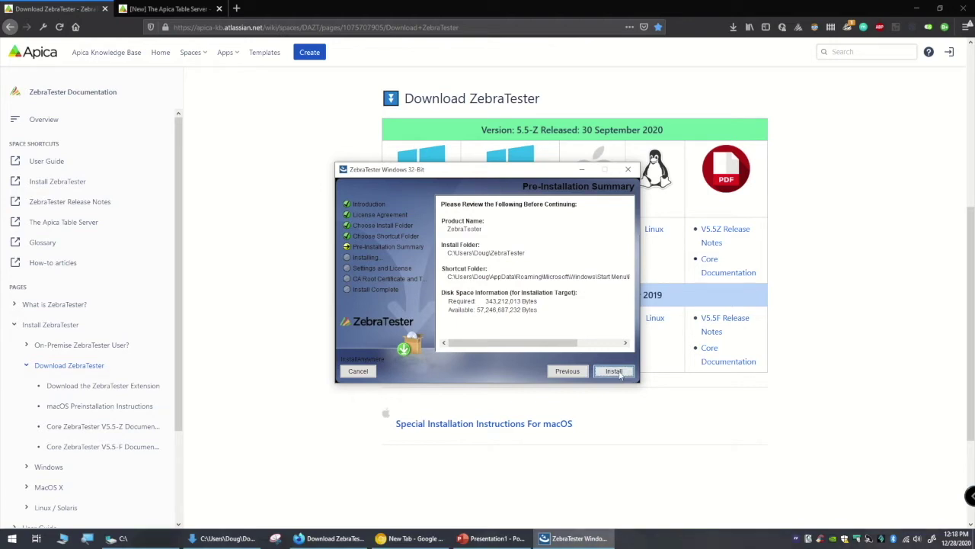
{"action": "left_click", "coordinate": [617, 372]}
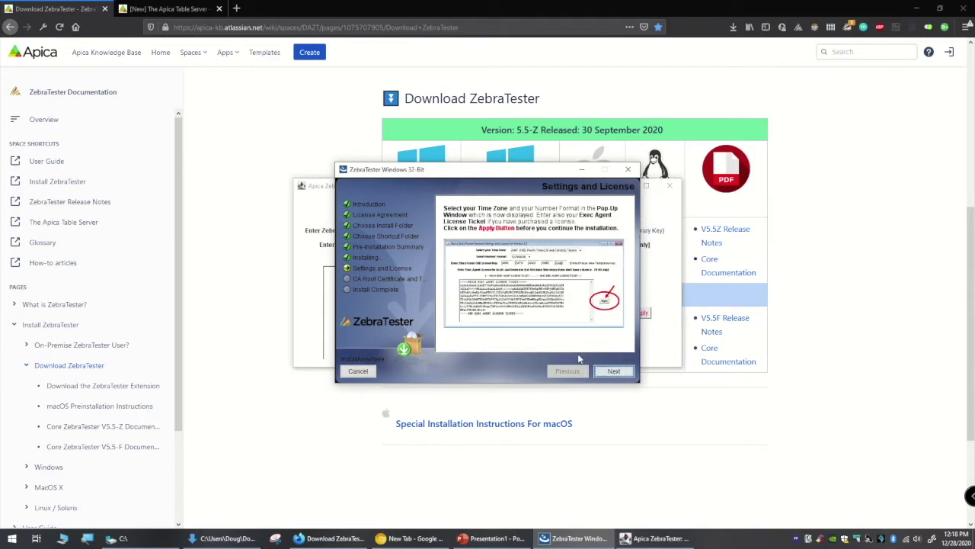
- Apply General Settings with Pacific Time zone, 123,456.00 number format and a blank license ticket
{"action": "left_click", "coordinate": [465, 172]}
{"action": "left_click_drag", "start_coordinate": [465, 171], "coordinate": [296, 112]}
{"action": "left_click_drag", "start_coordinate": [556, 189], "coordinate": [757, 129]}
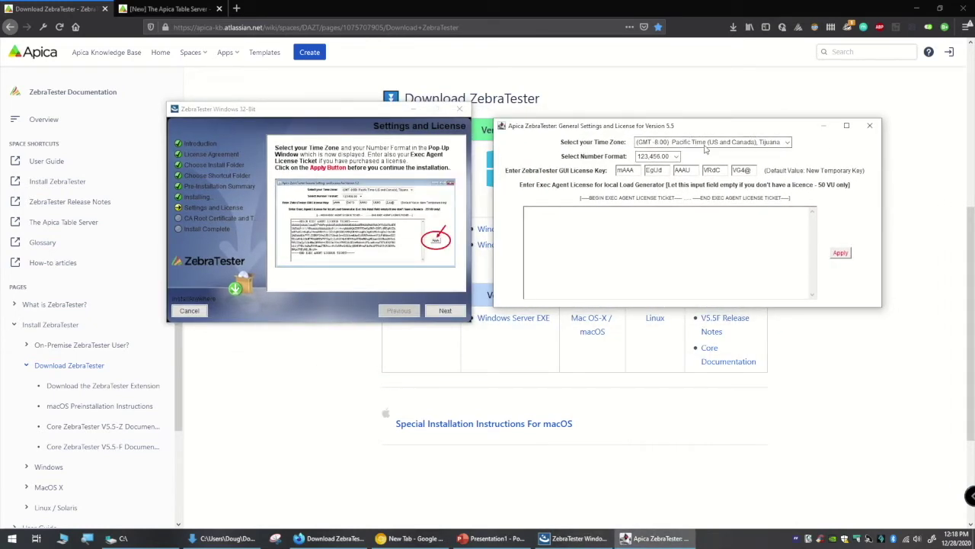
{"action": "left_click", "coordinate": [707, 145]}
{"action": "left_click", "coordinate": [682, 158]}
{"action": "left_click", "coordinate": [664, 159]}
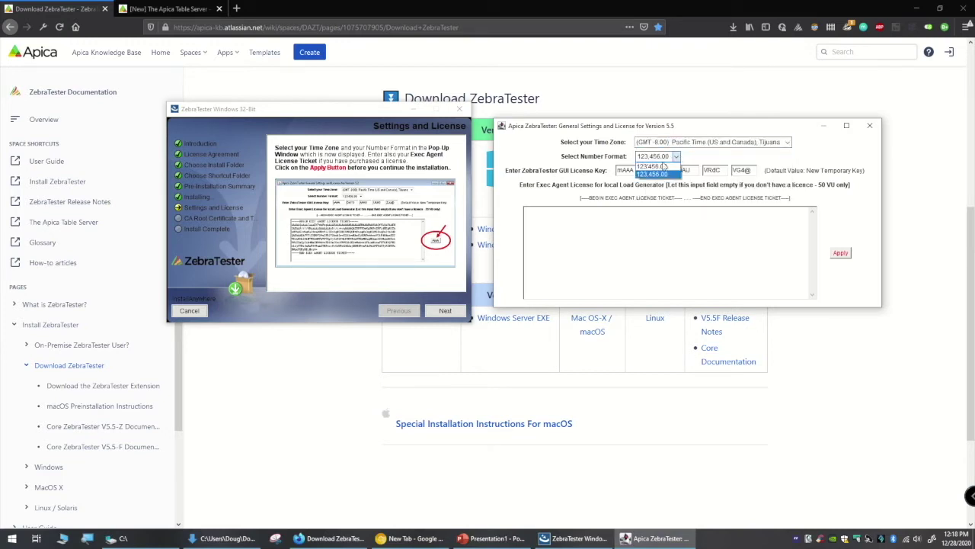
{"action": "left_click", "coordinate": [664, 174]}
{"action": "left_click", "coordinate": [627, 170]}
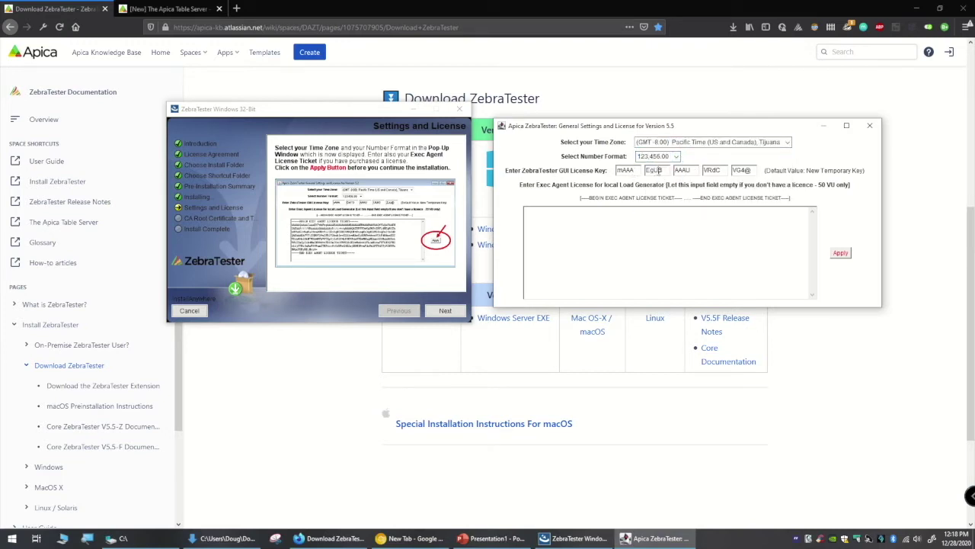
{"action": "left_click", "coordinate": [617, 224]}
{"action": "left_click", "coordinate": [842, 254]}
{"action": "left_click", "coordinate": [841, 253]}
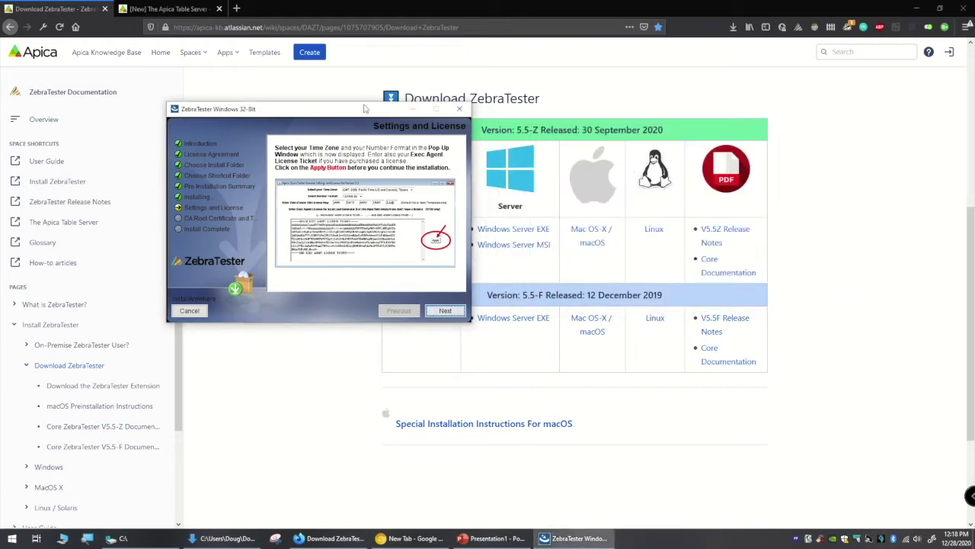
- Pass the Settings and License and CA Root Certificate pages, then close the completed installer
{"action": "left_click_drag", "start_coordinate": [366, 111], "coordinate": [526, 147]}
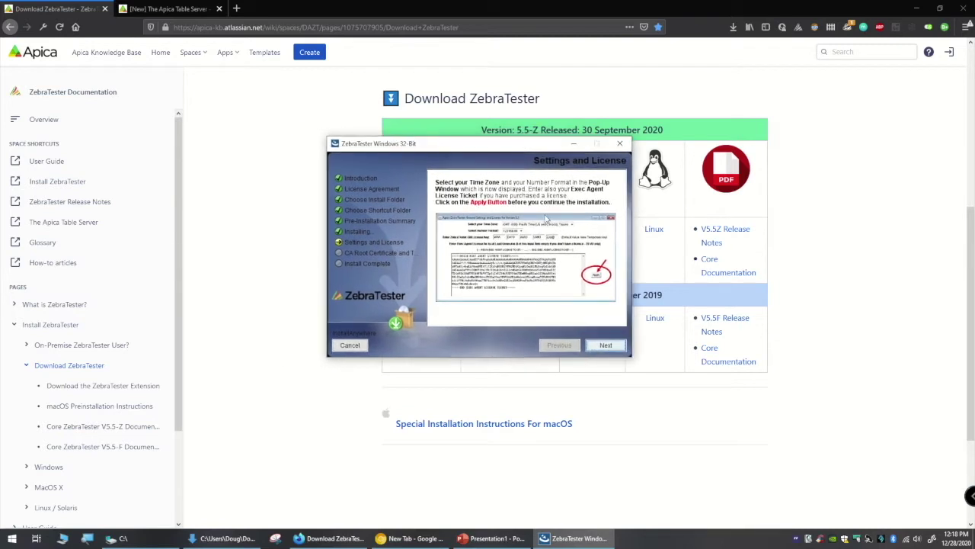
{"action": "left_click", "coordinate": [606, 345]}
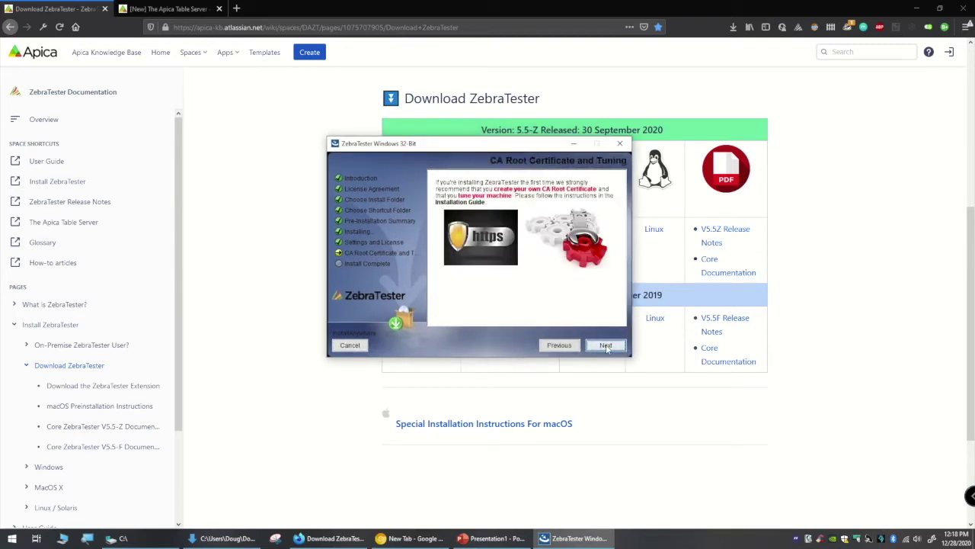
{"action": "left_click", "coordinate": [606, 345]}
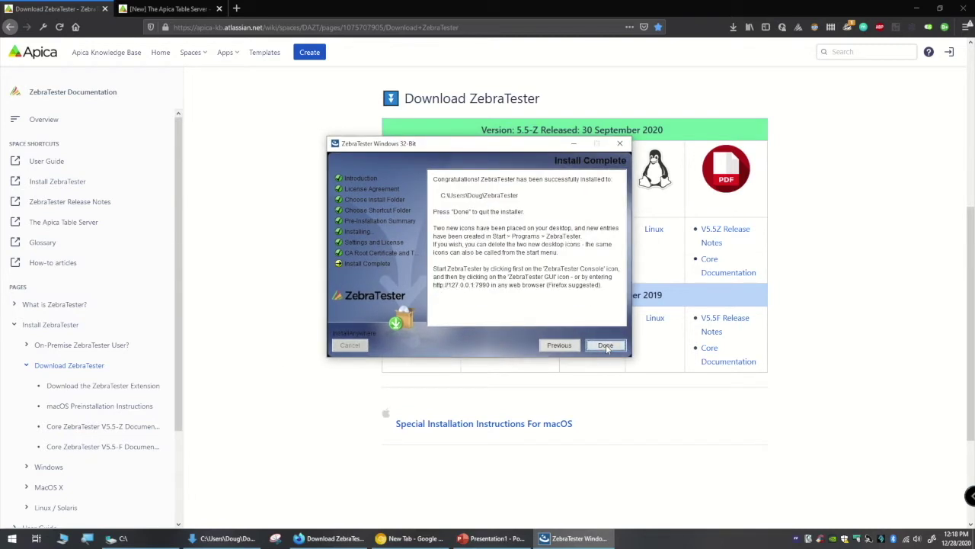
{"action": "left_click", "coordinate": [606, 345]}
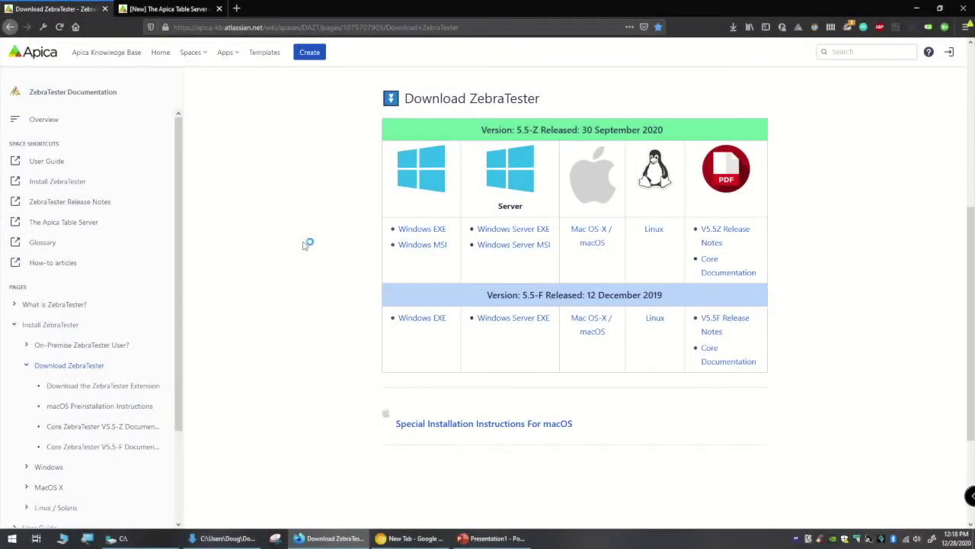
- Browse to the ZebraTester folder under C:\Users and launch OpenSSL-Win64.exe
{"action": "left_click", "coordinate": [118, 538]}
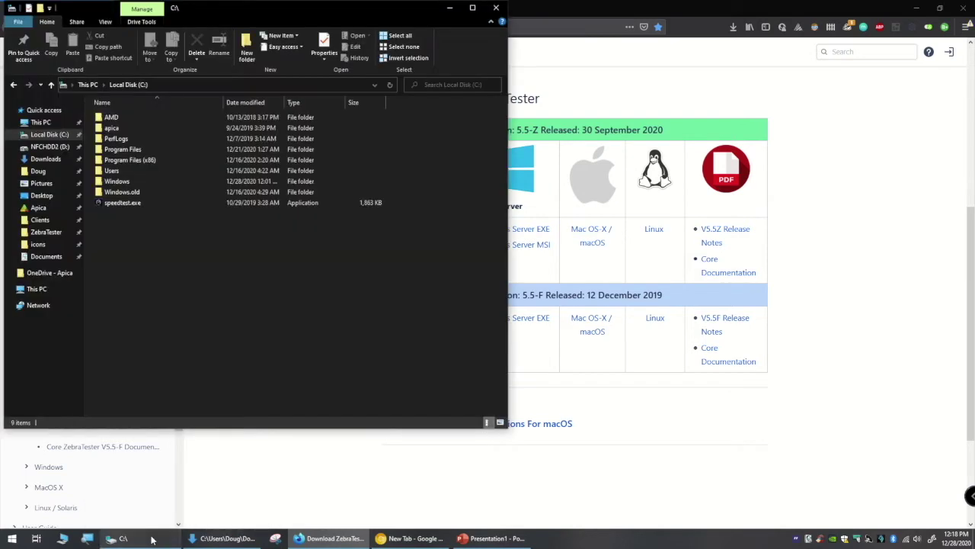
{"action": "left_click_drag", "start_coordinate": [296, 10], "coordinate": [549, 79]}
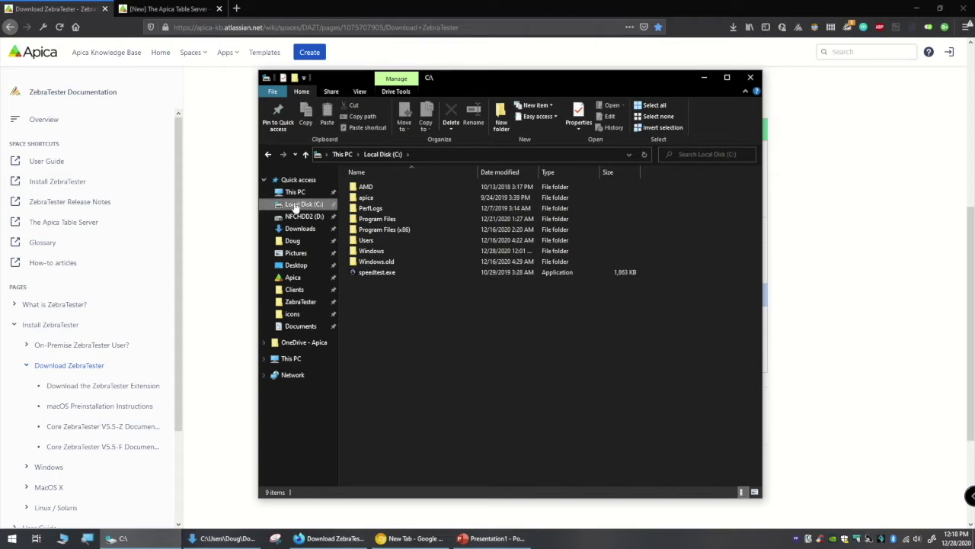
{"action": "double_click", "coordinate": [365, 240]}
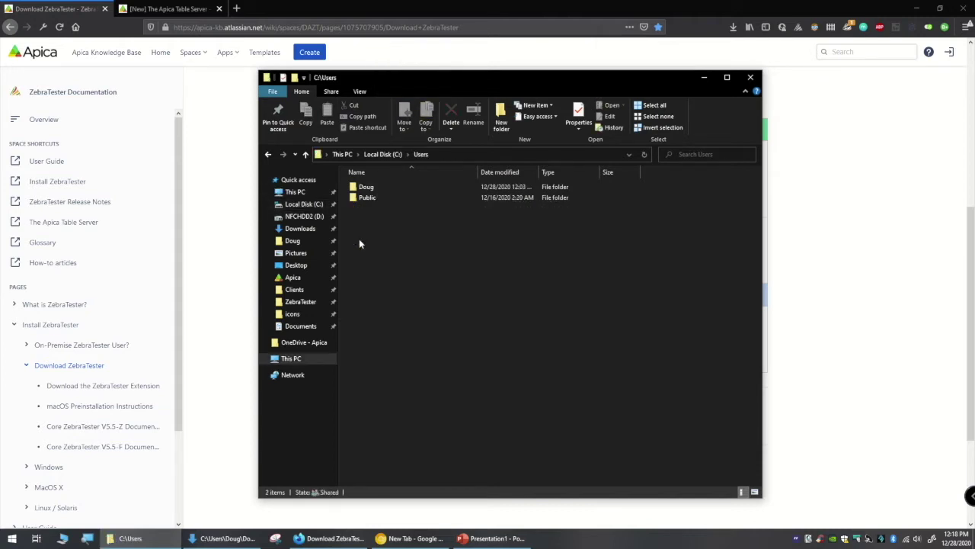
{"action": "double_click", "coordinate": [354, 190]}
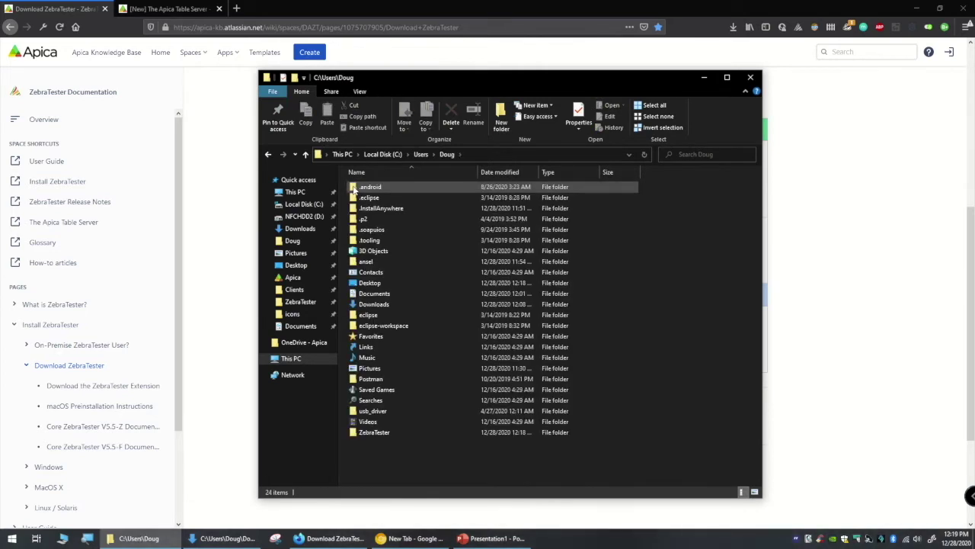
{"action": "left_click", "coordinate": [381, 433]}
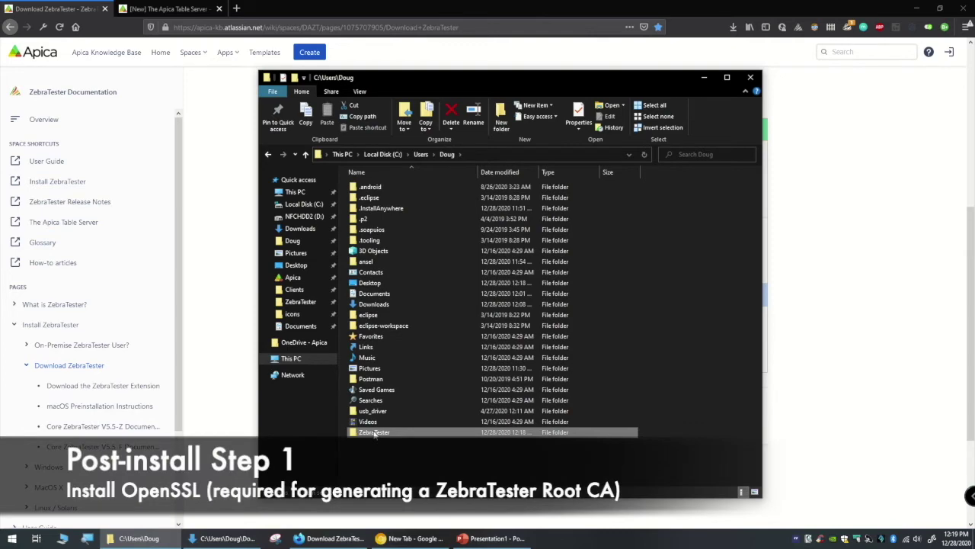
{"action": "double_click", "coordinate": [374, 434]}
{"action": "scroll", "coordinate": [777, 229], "scroll_direction": "down", "scroll_amount": 6}
{"action": "scroll", "coordinate": [780, 273], "scroll_direction": "down", "scroll_amount": 3}
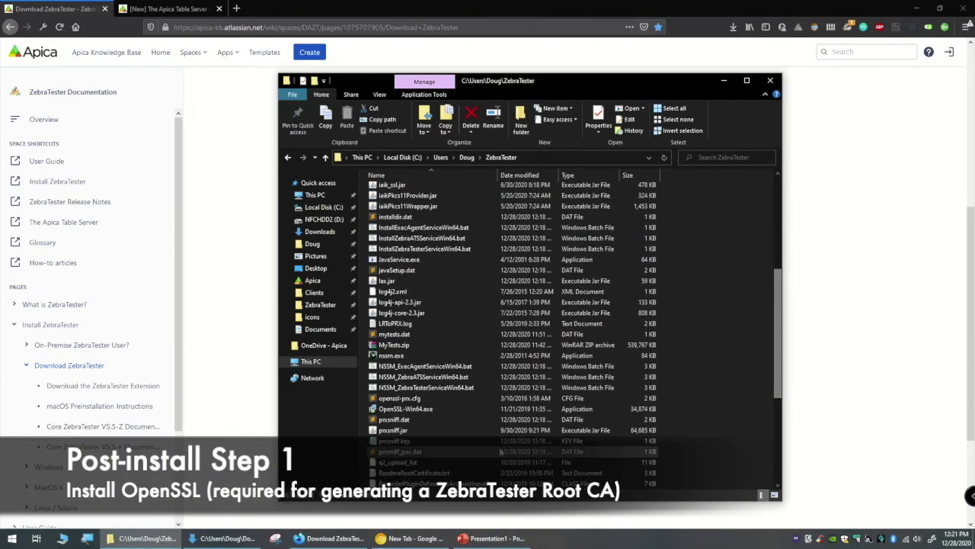
{"action": "left_click", "coordinate": [397, 410]}
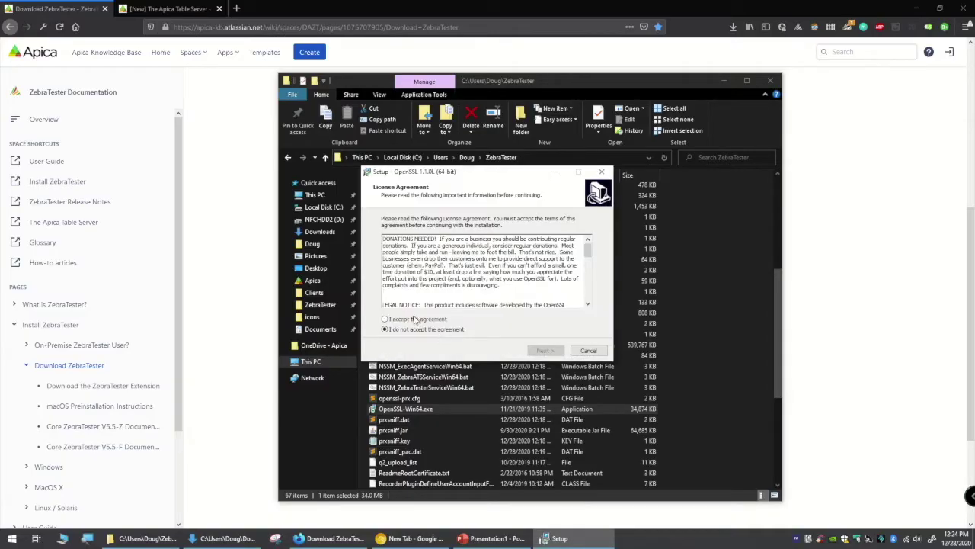
- Accept the OpenSSL license and install to C:\OpenSSL-Win64 with default Start Menu and DLL options, then finish
{"action": "left_click", "coordinate": [415, 319]}
{"action": "left_click", "coordinate": [534, 352]}
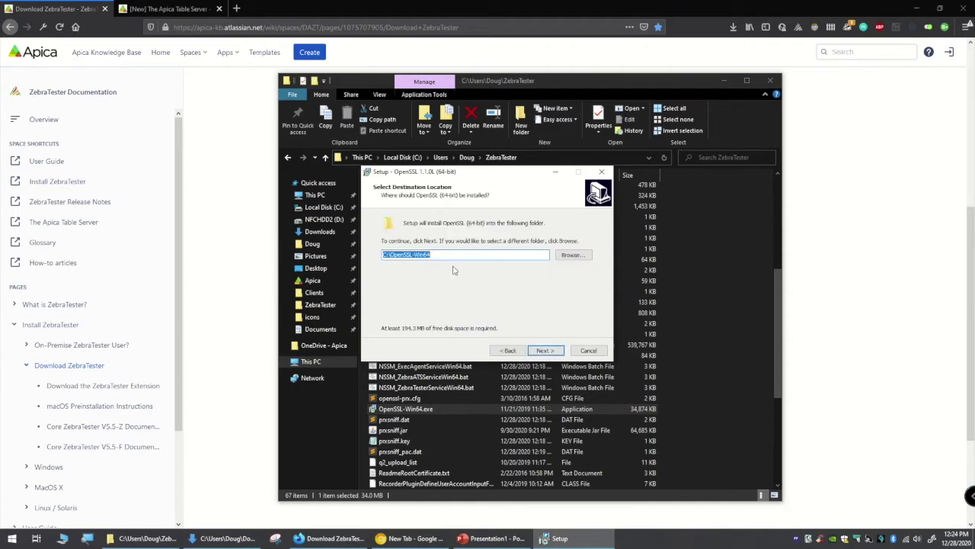
{"action": "left_click_drag", "start_coordinate": [441, 254], "coordinate": [383, 262]}
{"action": "left_click", "coordinate": [384, 254]}
{"action": "left_click", "coordinate": [544, 350]}
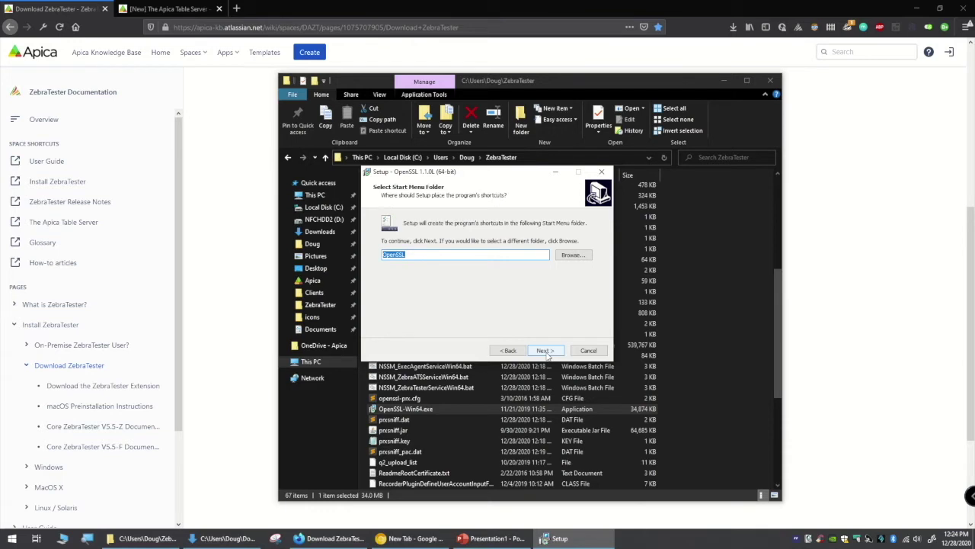
{"action": "left_click", "coordinate": [546, 352]}
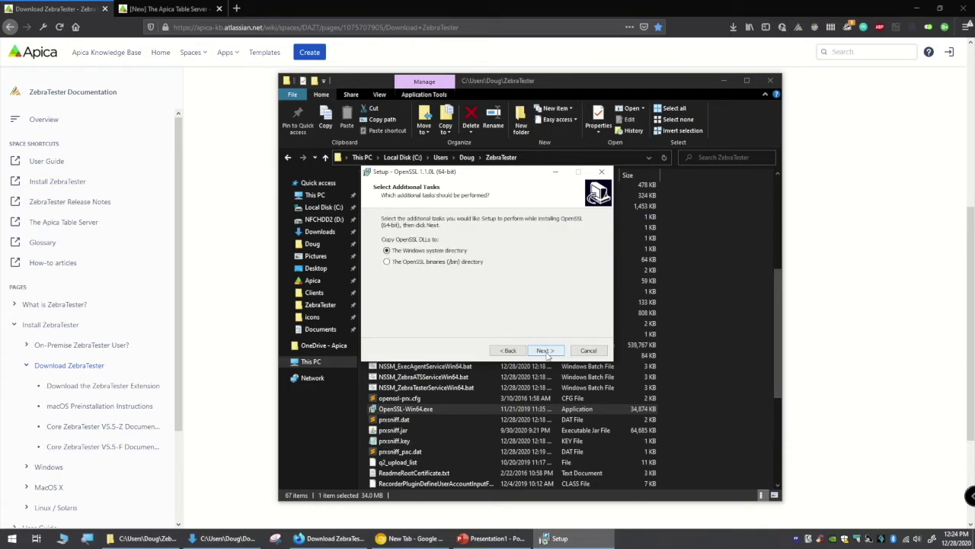
{"action": "left_click", "coordinate": [546, 352]}
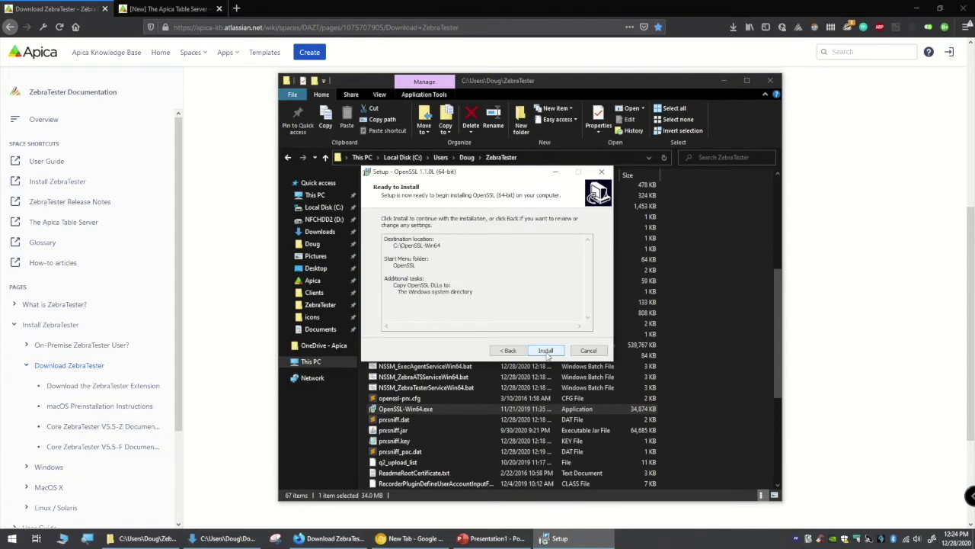
{"action": "left_click", "coordinate": [546, 352]}
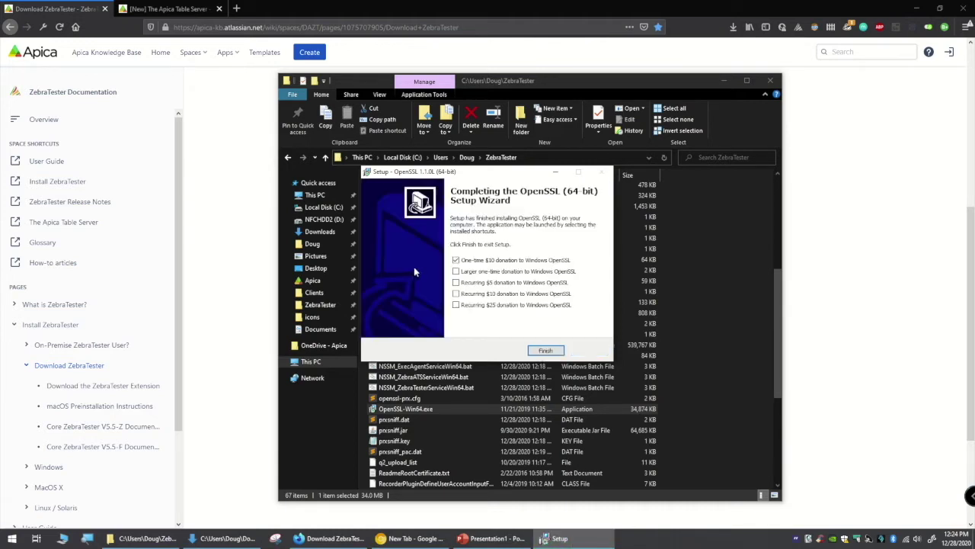
{"action": "left_click", "coordinate": [548, 352]}
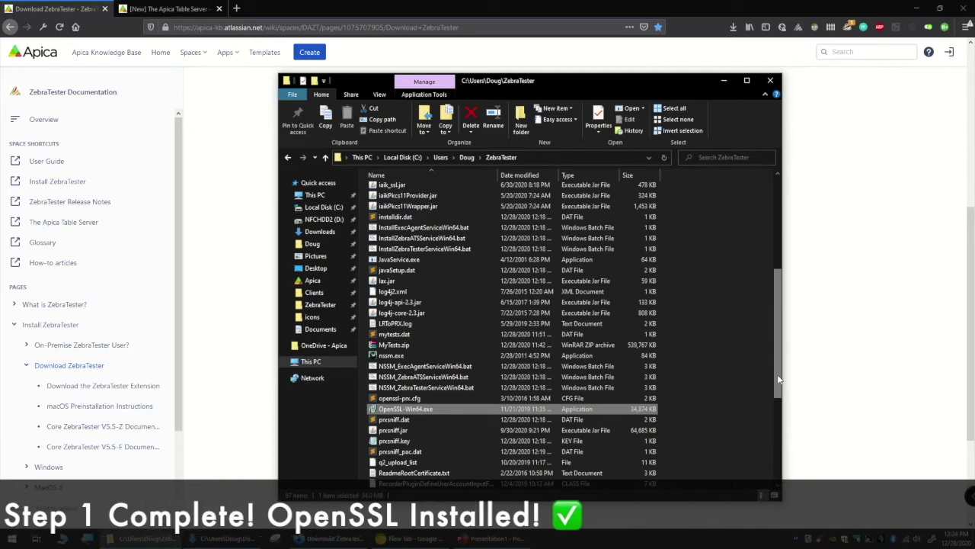
- Open CreateOwnCARootCertificate.bat in Notepad, confirm OPENSSL_INSTALL_DIR is C:\OpenSSL-Win64, and close it unchanged
{"action": "left_click", "coordinate": [753, 407]}
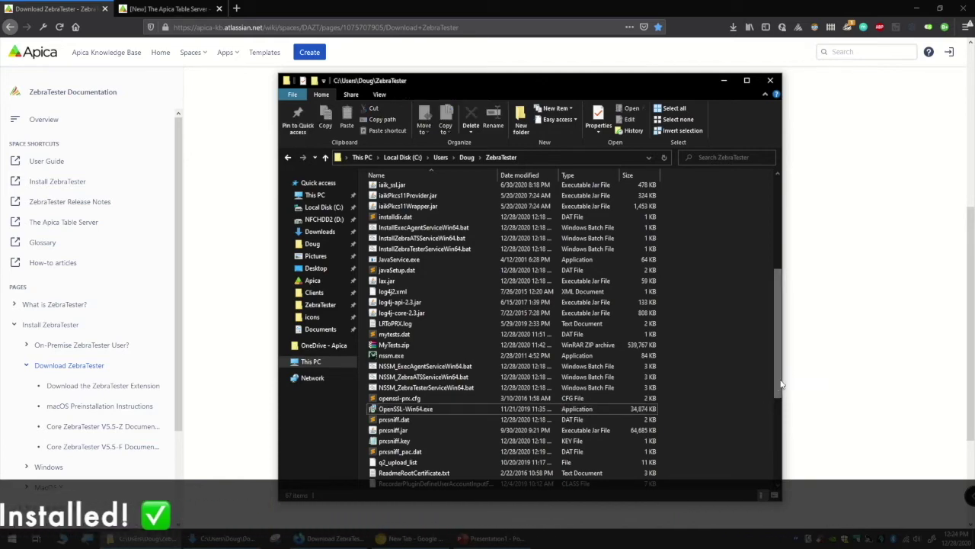
{"action": "left_click_drag", "start_coordinate": [778, 388], "coordinate": [775, 236]}
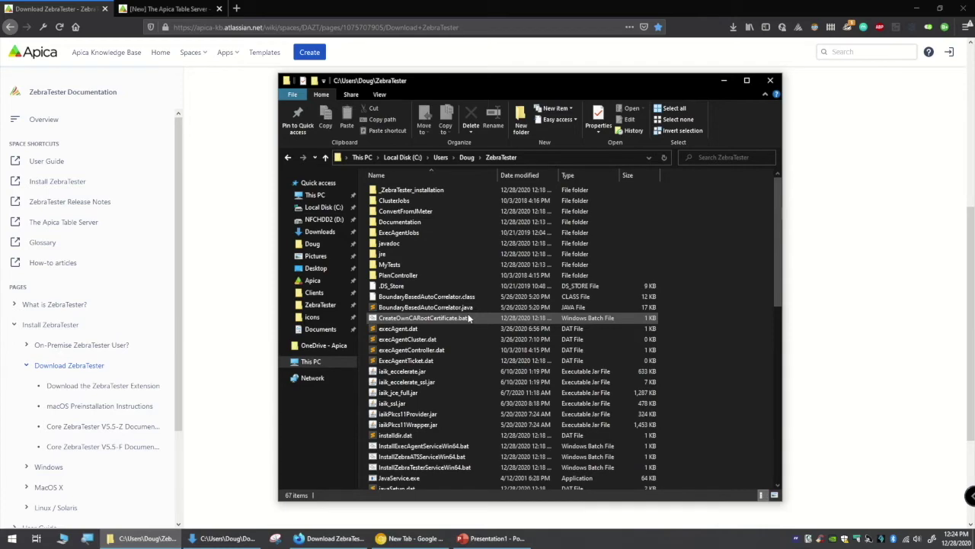
{"action": "right_click", "coordinate": [434, 318]}
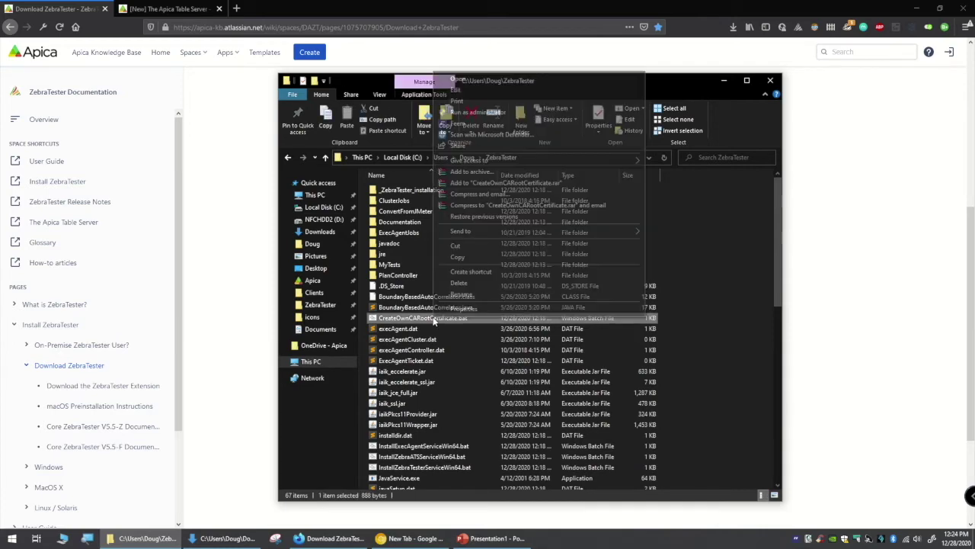
{"action": "left_click", "coordinate": [456, 90]}
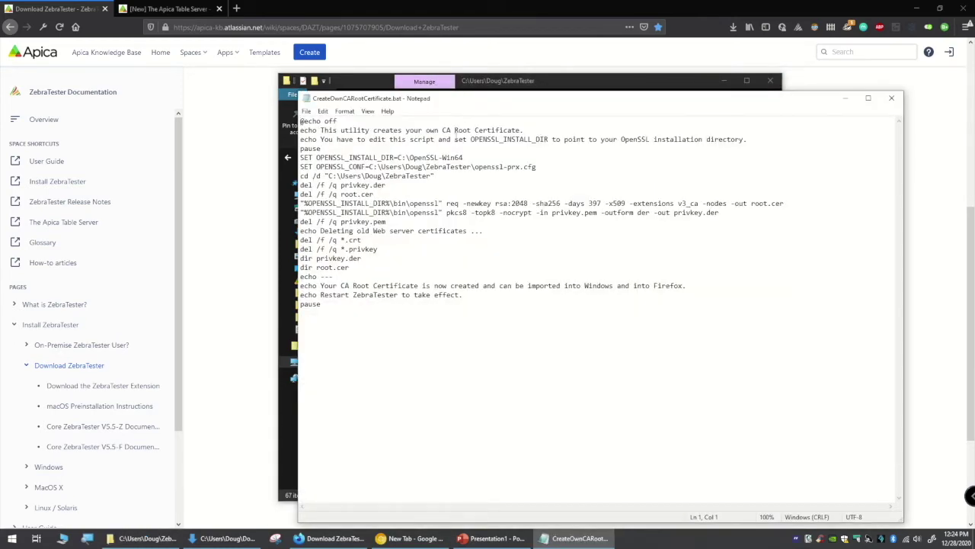
{"action": "left_click_drag", "start_coordinate": [466, 157], "coordinate": [398, 157]}
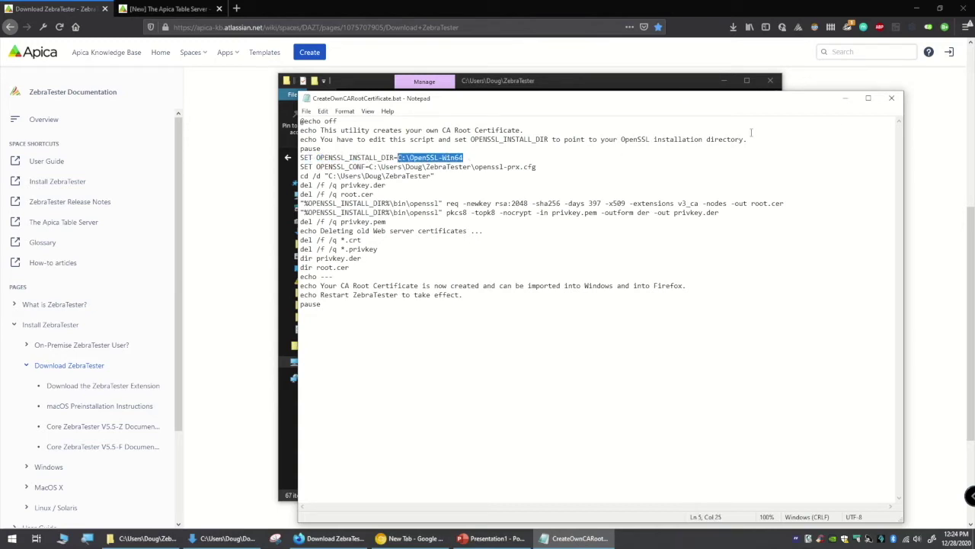
{"action": "left_click", "coordinate": [891, 97]}
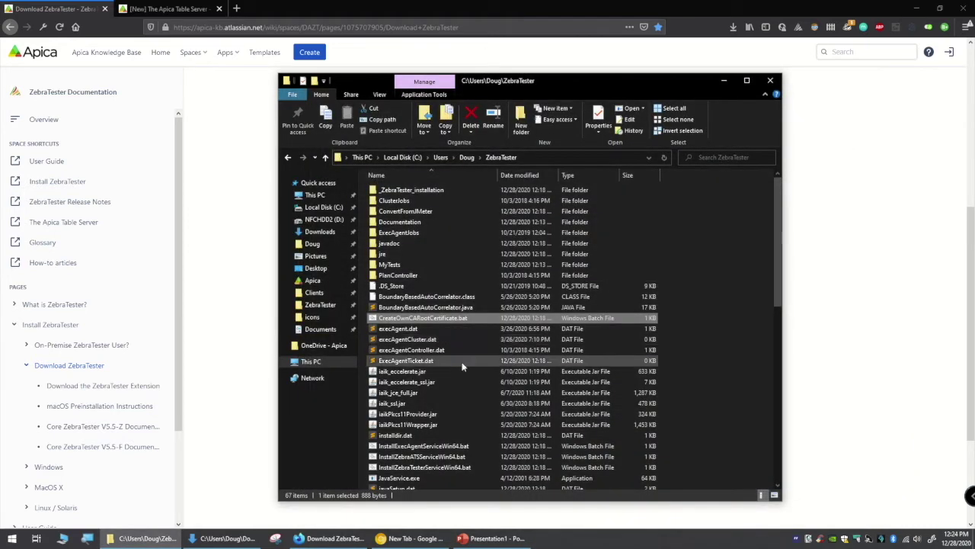
{"action": "left_click", "coordinate": [403, 318]}
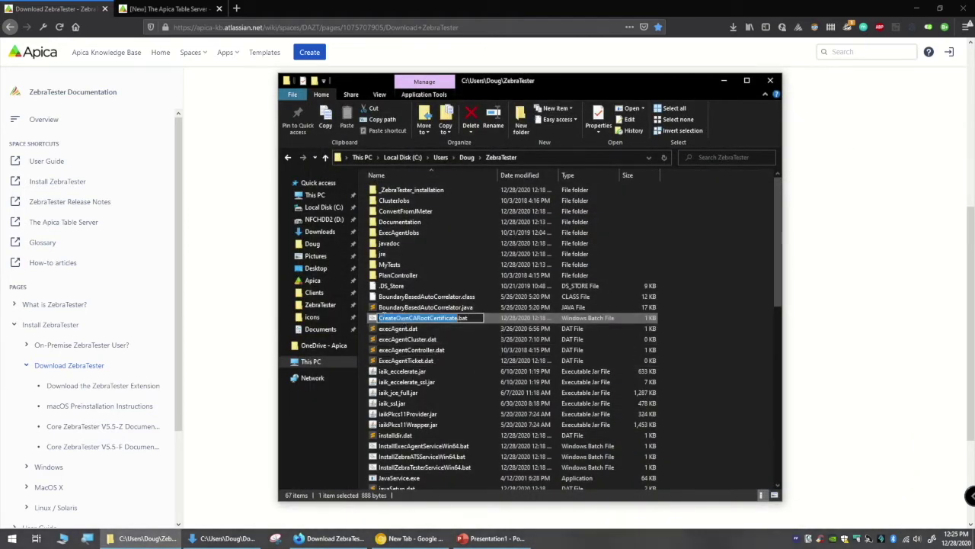
- Run CreateOwnCARootCertificate.bat and continue past its opening pause prompt
{"action": "double_click", "coordinate": [370, 319]}
{"action": "left_click", "coordinate": [332, 200]}
{"action": "right_click", "coordinate": [331, 200]}
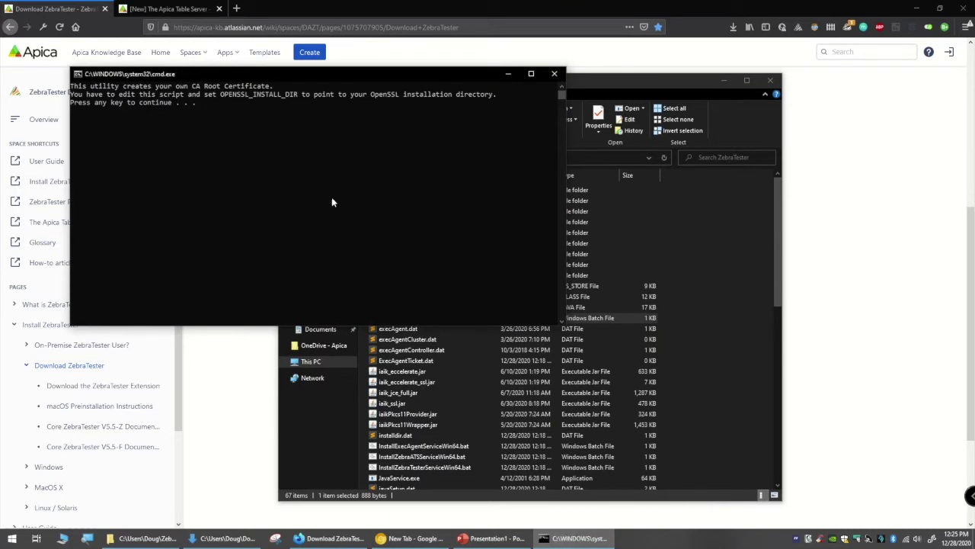
{"action": "key", "text": "Return"}
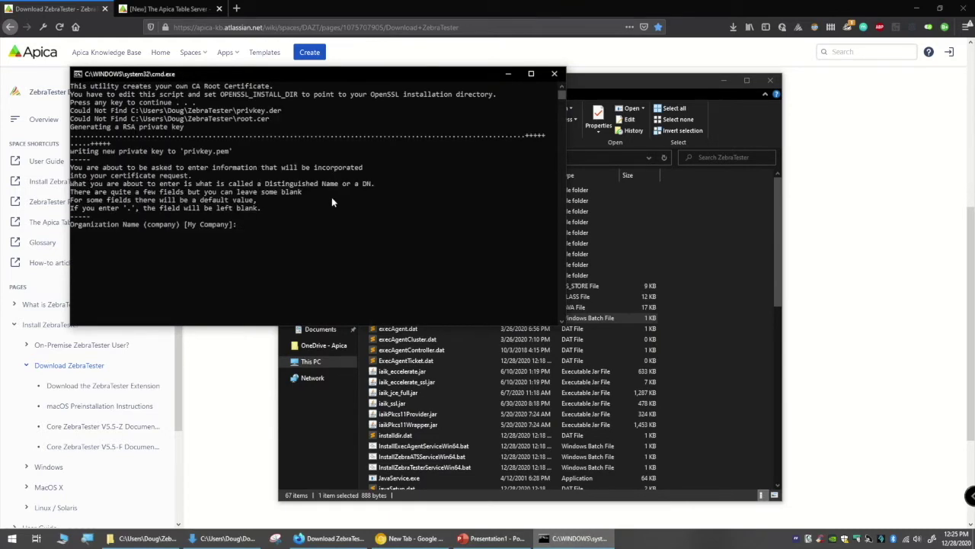
- Enter certificate details: organization Apica, unit SRE, contact e-mail, Santa Monica, CA, US
{"action": "type", "text": "Apica"}
{"action": "key", "text": "Return"}
{"action": "type", "text": "SRE"}
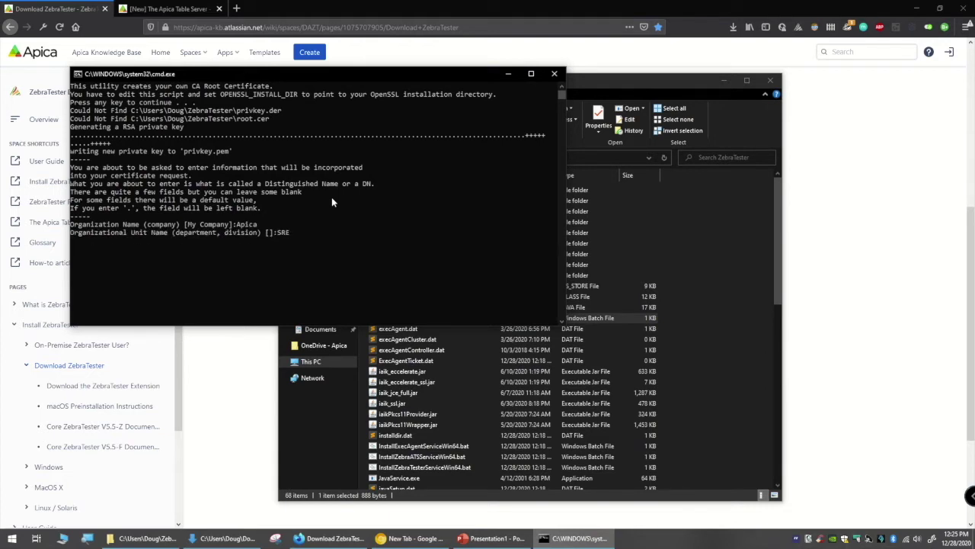
{"action": "key", "text": "Return"}
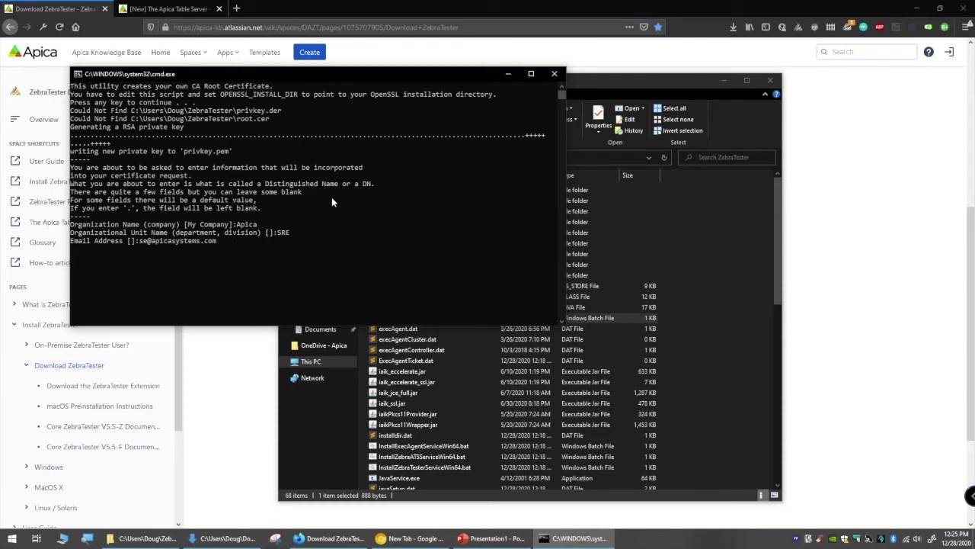
{"action": "key", "text": "Return"}
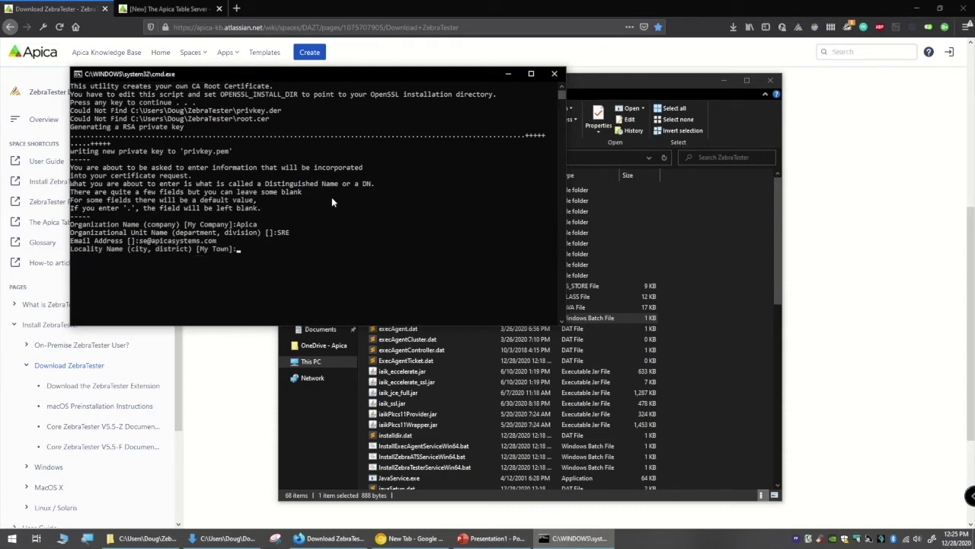
{"action": "type", "text": "Santa Monica"}
{"action": "key", "text": "Return"}
{"action": "type", "text": "CA"}
{"action": "key", "text": "Return"}
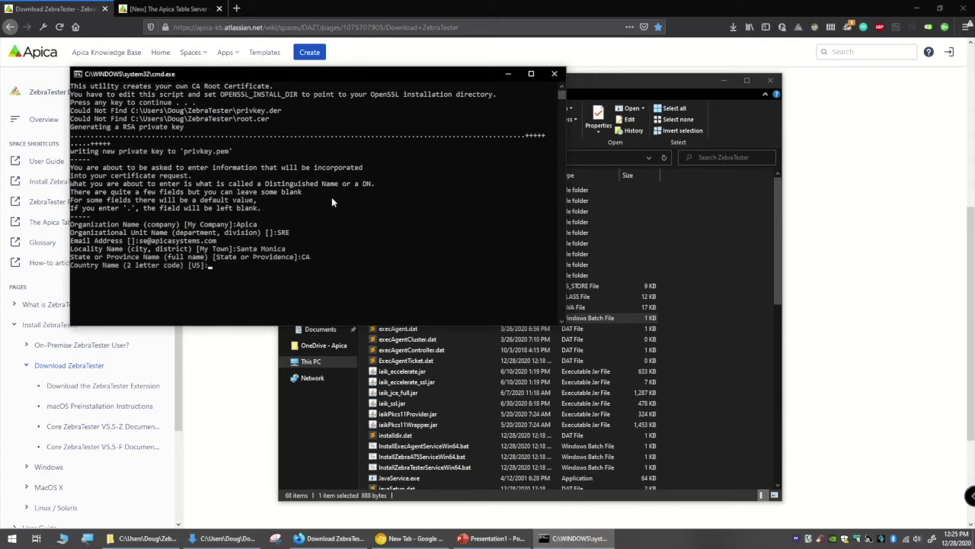
{"action": "type", "text": "US"}
{"action": "key", "text": "Return"}
- Set the common name to 'ZebraTester 55Z Root CA' and close the finished script window
{"action": "type", "text": "ZebraTester Root CA) []:ZebraTester"}
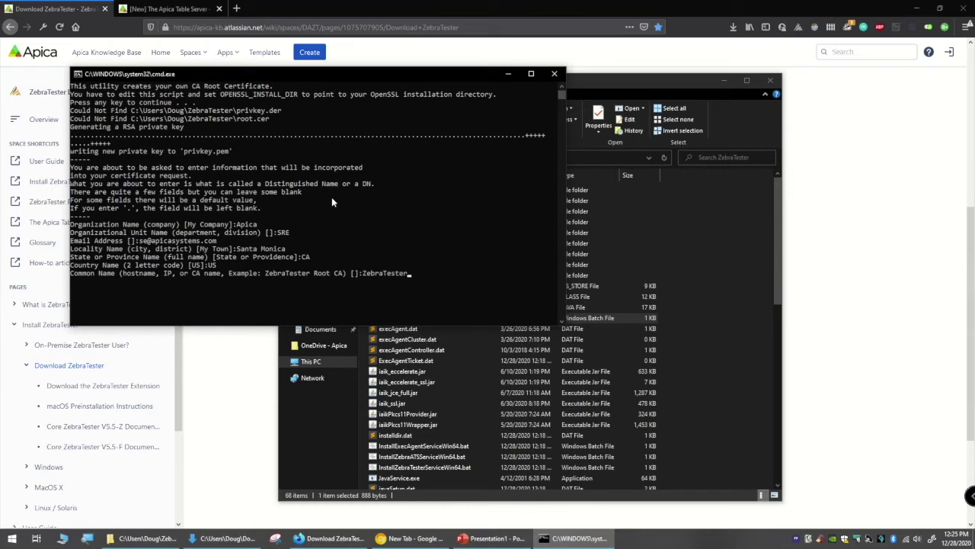
{"action": "type", "text": " 55Z Root CA"}
{"action": "key", "text": "Return"}
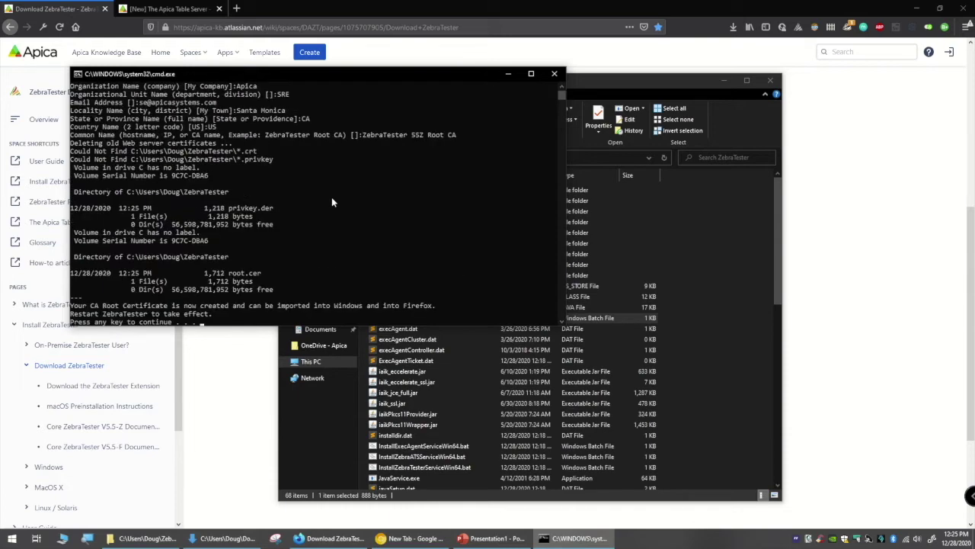
{"action": "key", "text": "Return"}
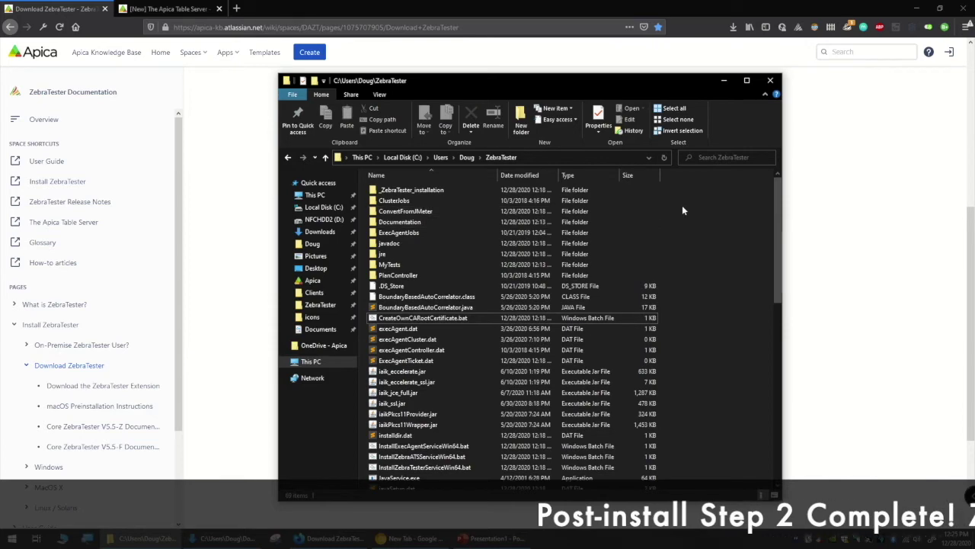
- Open root.cer in the ZebraTester folder to view its certificate details
{"action": "left_click_drag", "start_coordinate": [780, 211], "coordinate": [780, 391]}
{"action": "left_click", "coordinate": [390, 356]}
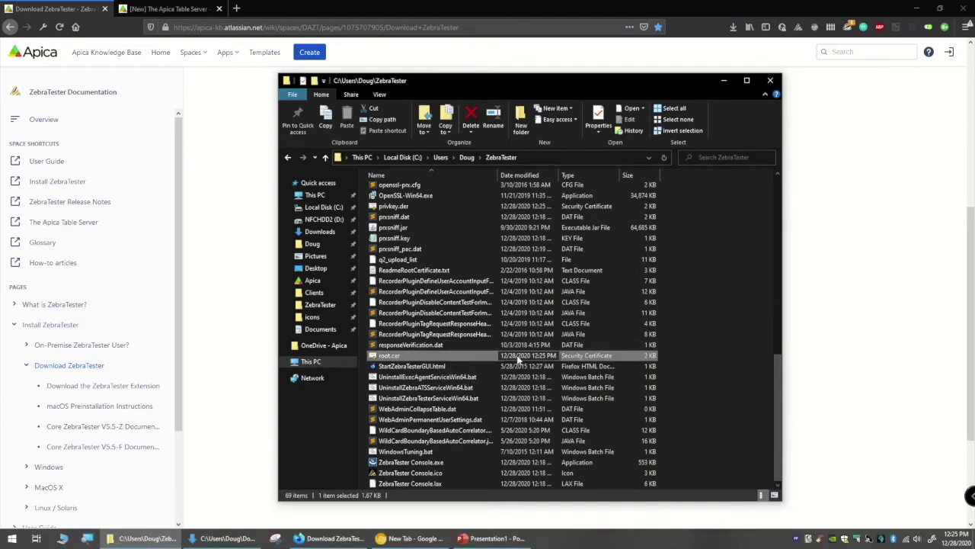
{"action": "double_click", "coordinate": [401, 359]}
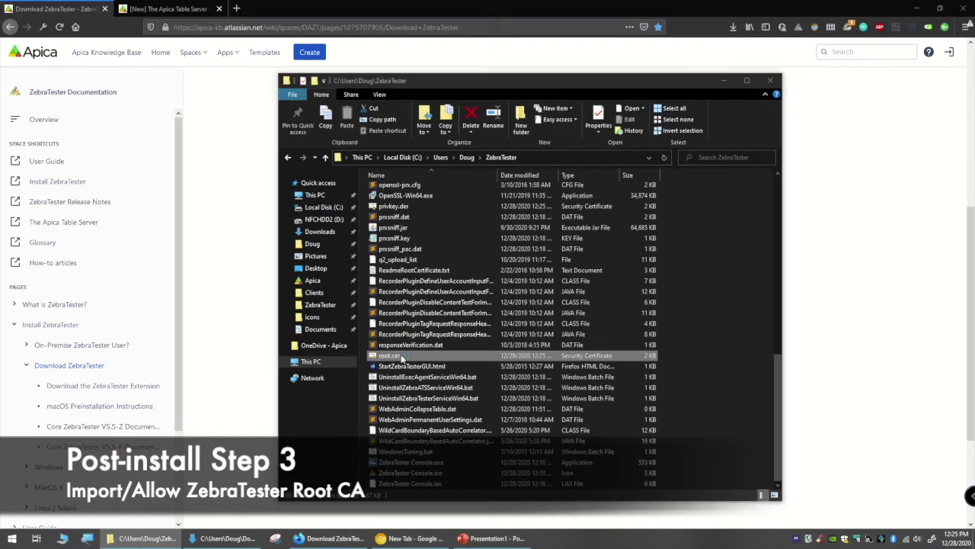
{"action": "left_click_drag", "start_coordinate": [131, 25], "coordinate": [510, 154]}
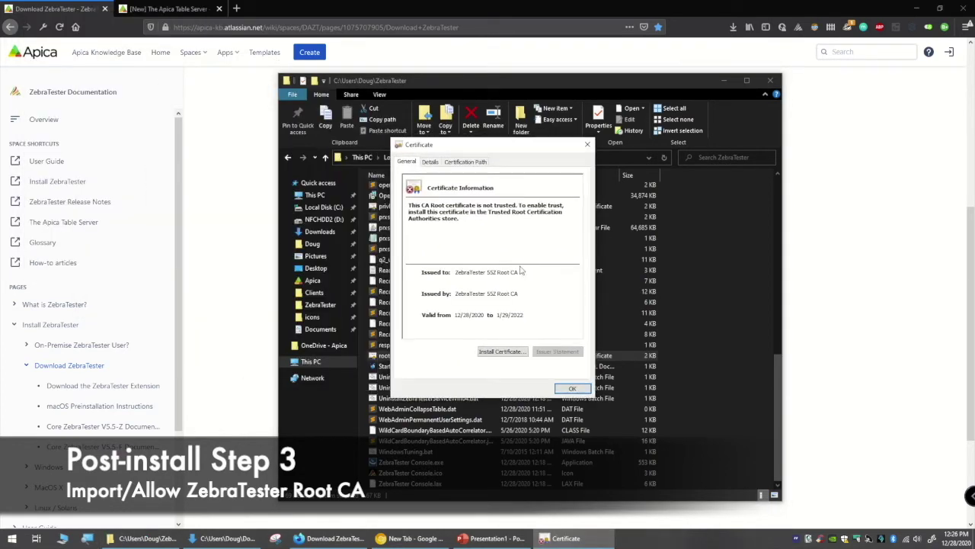
- Import the ZebraTester 55Z Root CA into Trusted Root Certification Authorities, accepting the security warning
{"action": "left_click", "coordinate": [502, 352]}
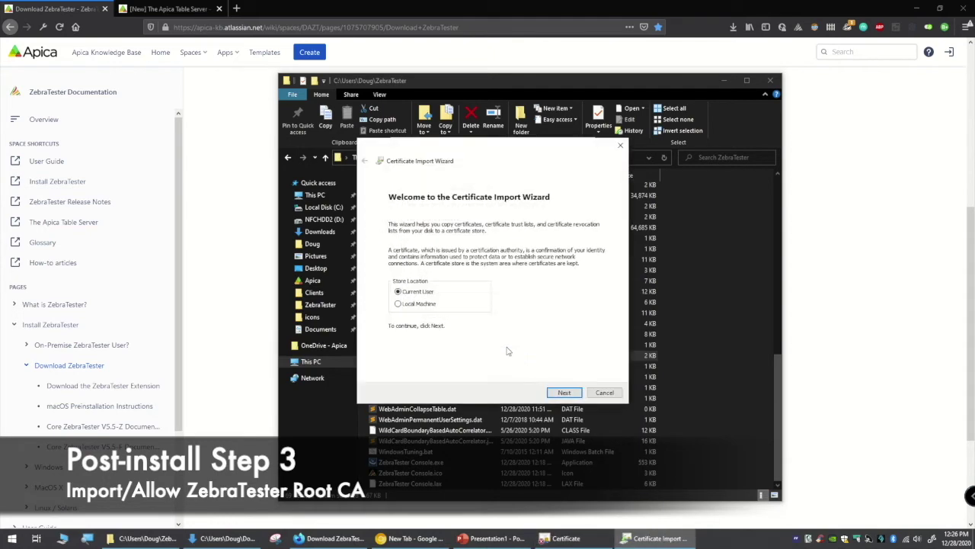
{"action": "left_click", "coordinate": [565, 393]}
{"action": "left_click", "coordinate": [424, 262]}
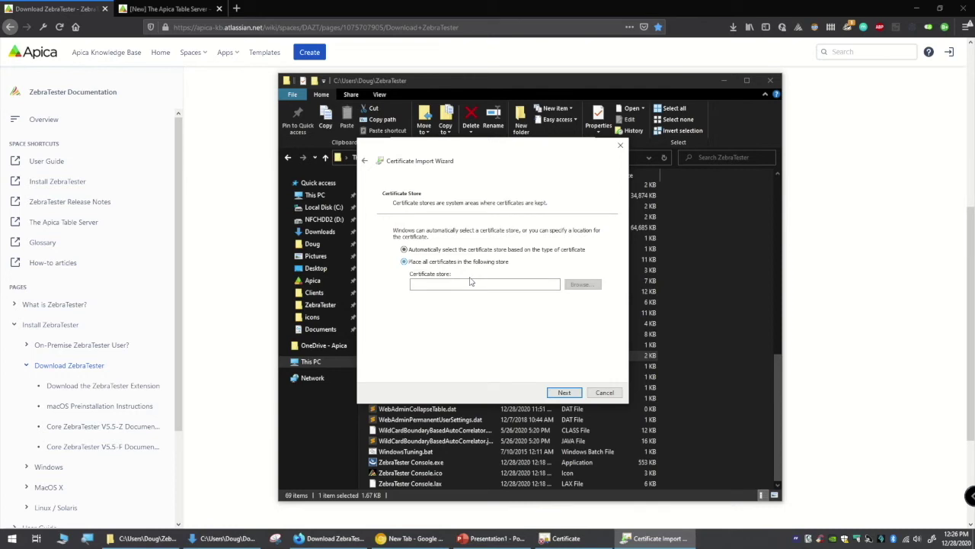
{"action": "left_click", "coordinate": [583, 284]}
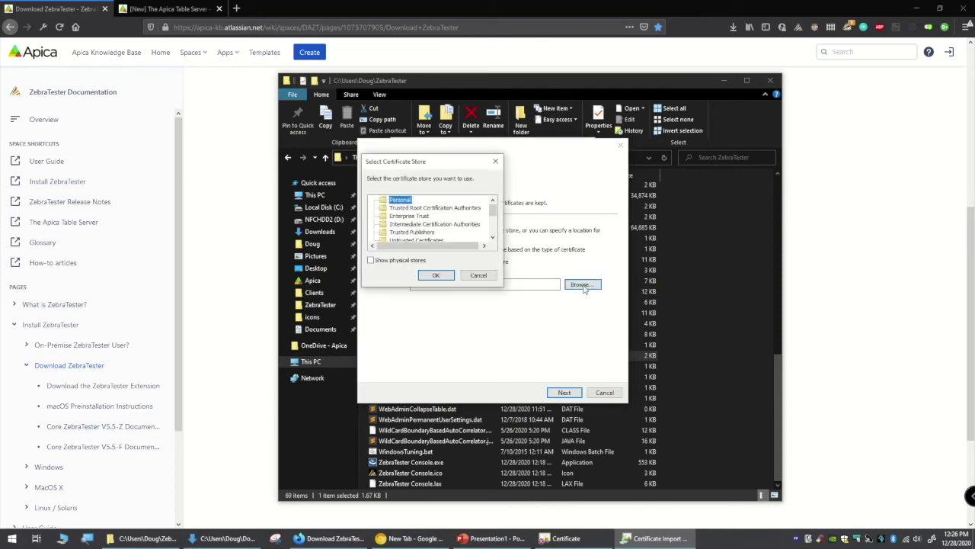
{"action": "left_click", "coordinate": [438, 208]}
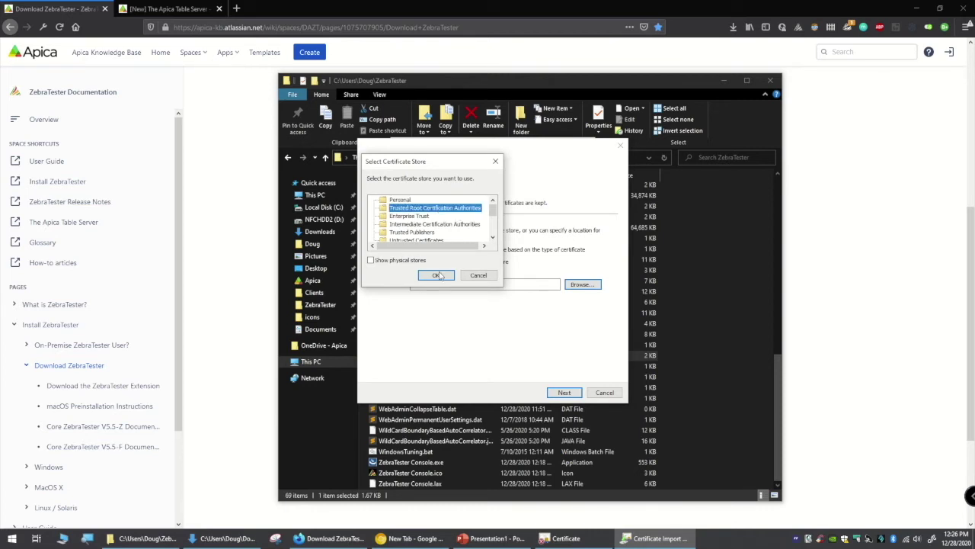
{"action": "left_click", "coordinate": [436, 276]}
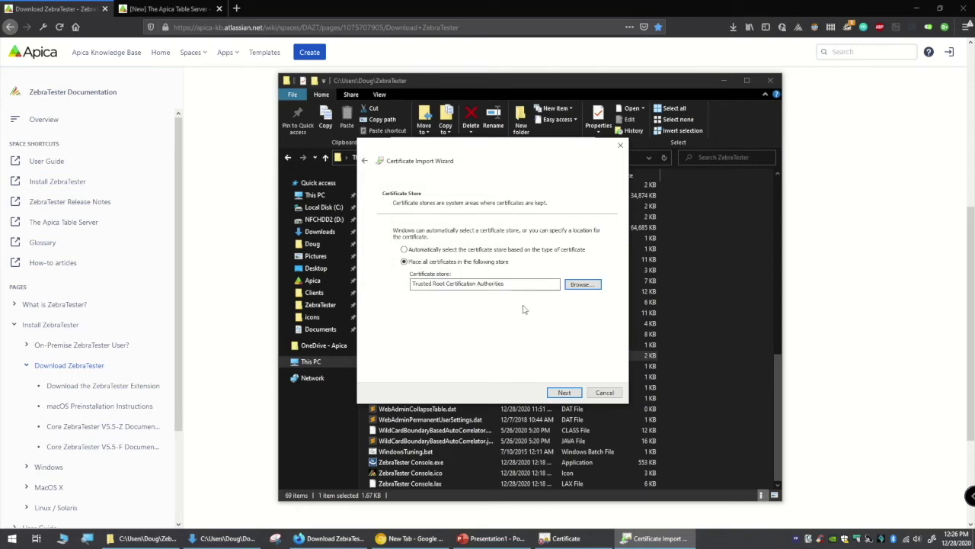
{"action": "left_click", "coordinate": [565, 392]}
{"action": "left_click", "coordinate": [564, 392]}
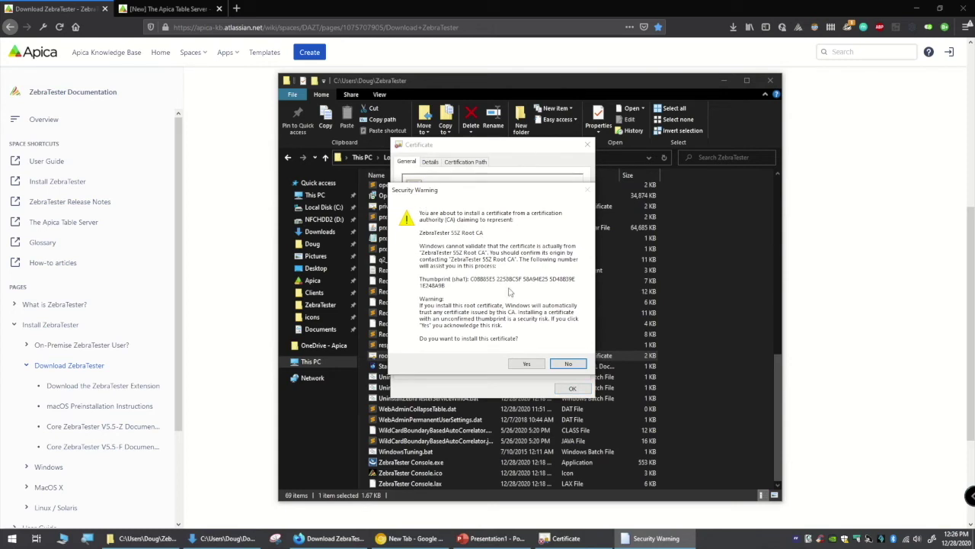
{"action": "left_click", "coordinate": [526, 365]}
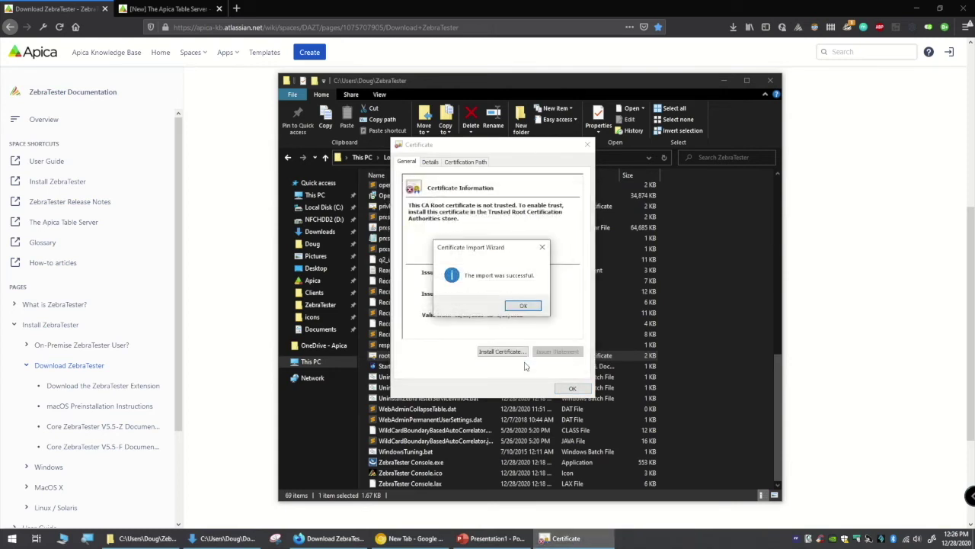
{"action": "left_click", "coordinate": [520, 310]}
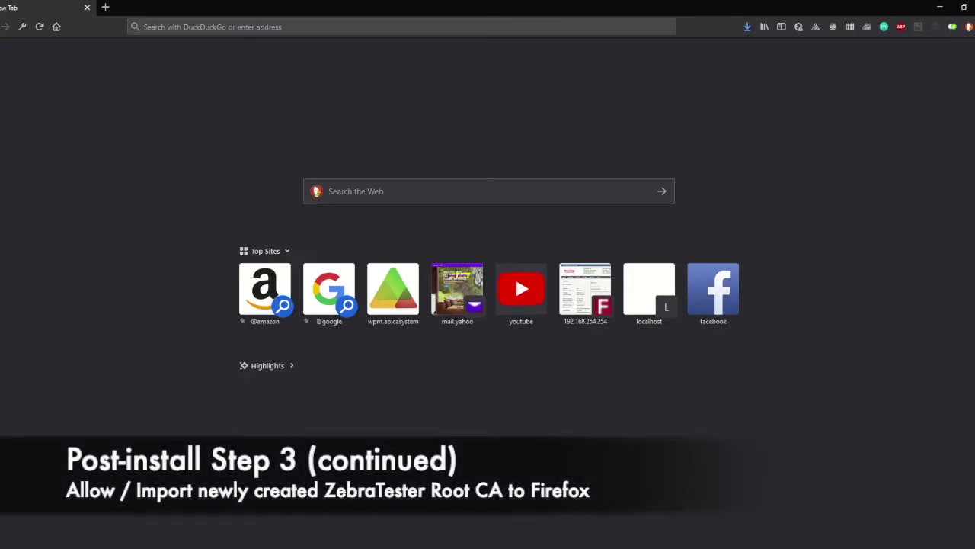
- Show Firefox Developer Edition's main menu from a new tab
{"action": "left_click", "coordinate": [971, 27]}
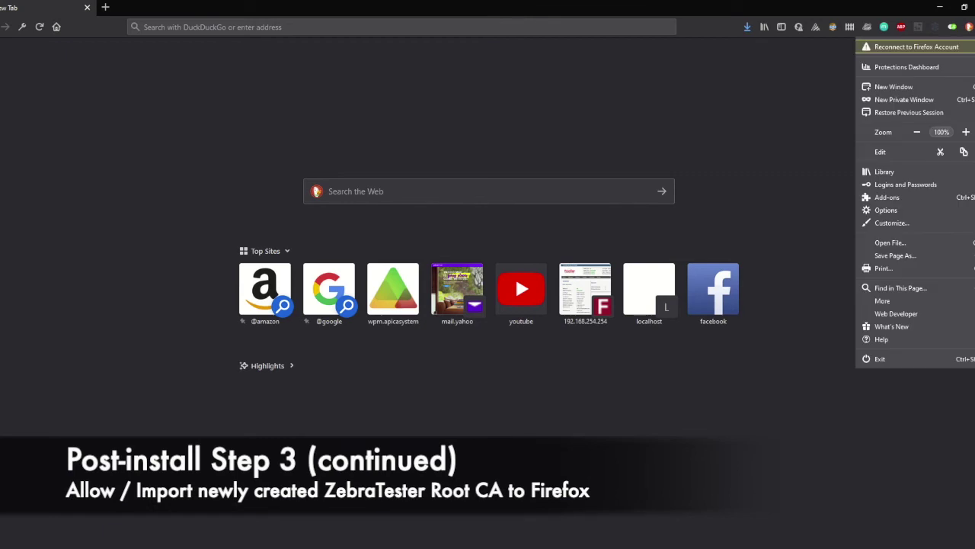
- Search Options for 'certificates' and open the Certificate Manager's Authorities list
{"action": "left_click", "coordinate": [907, 216]}
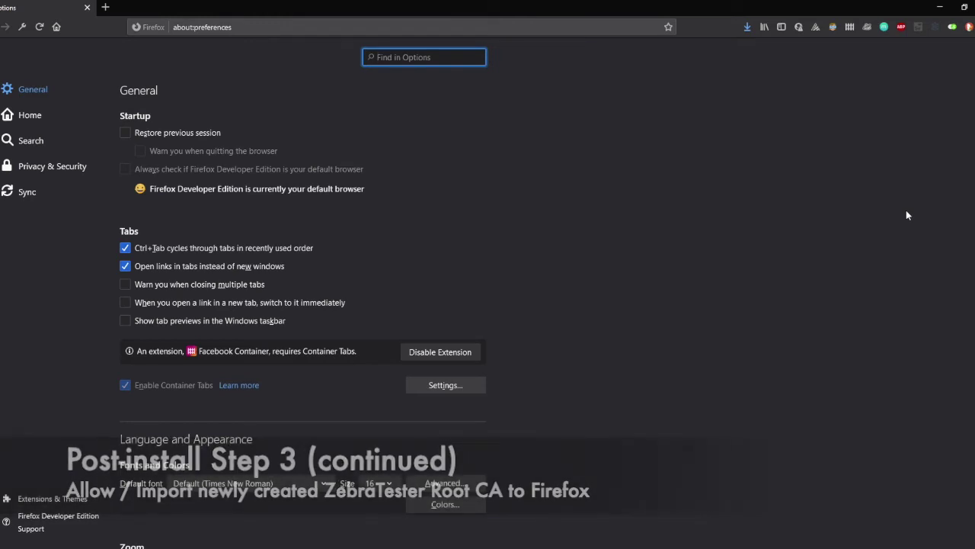
{"action": "type", "text": "cert"}
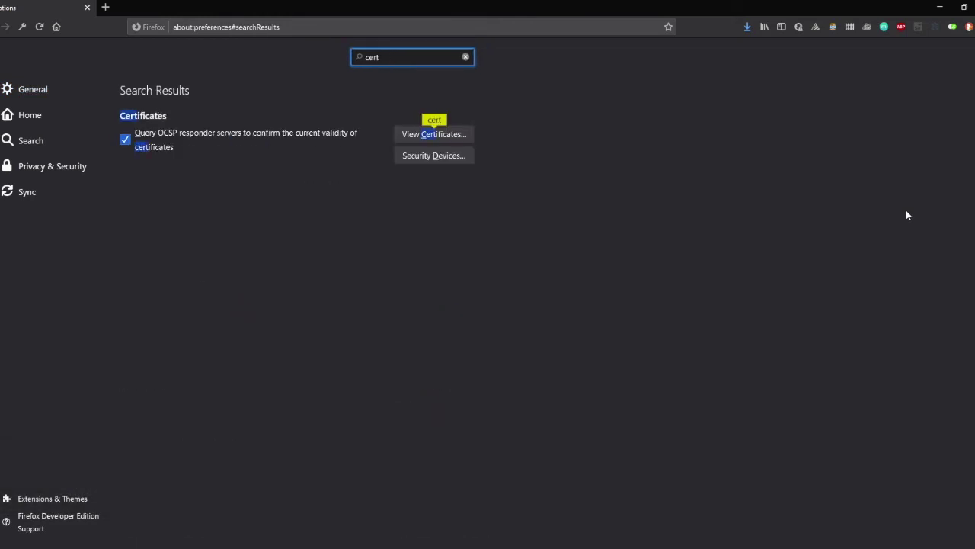
{"action": "type", "text": "ificates"}
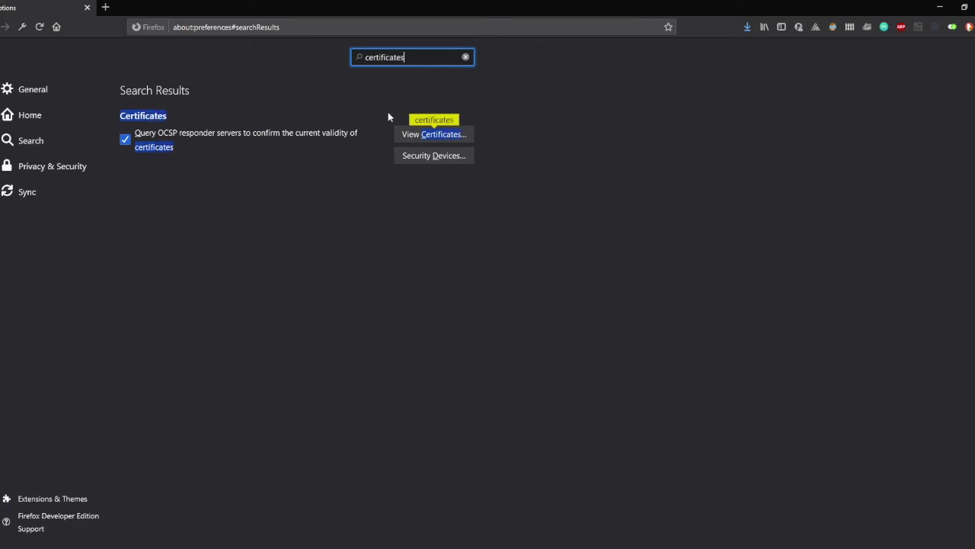
{"action": "left_click", "coordinate": [422, 135]}
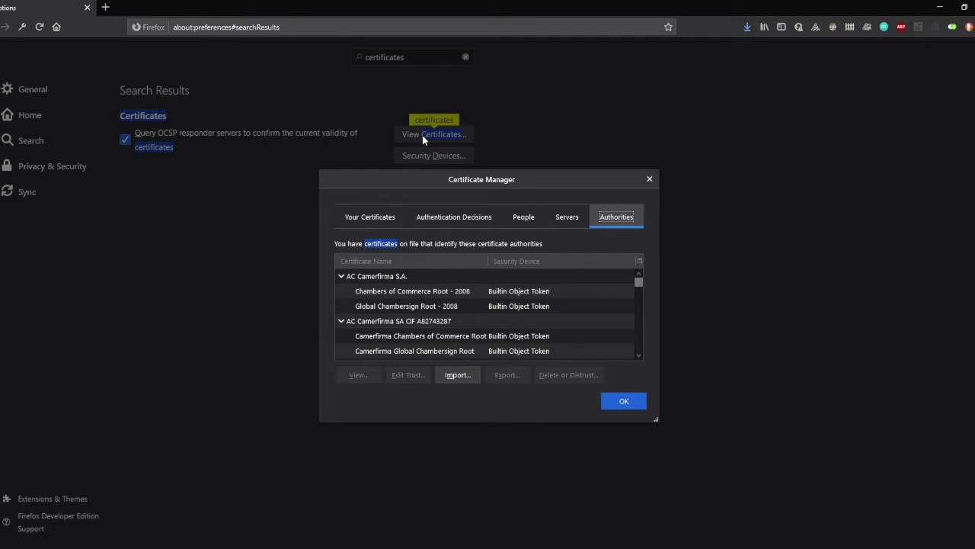
- Import C:\Users\<user>\ZebraTester\root.cer and trust it to identify websites and email users
{"action": "left_click", "coordinate": [457, 375]}
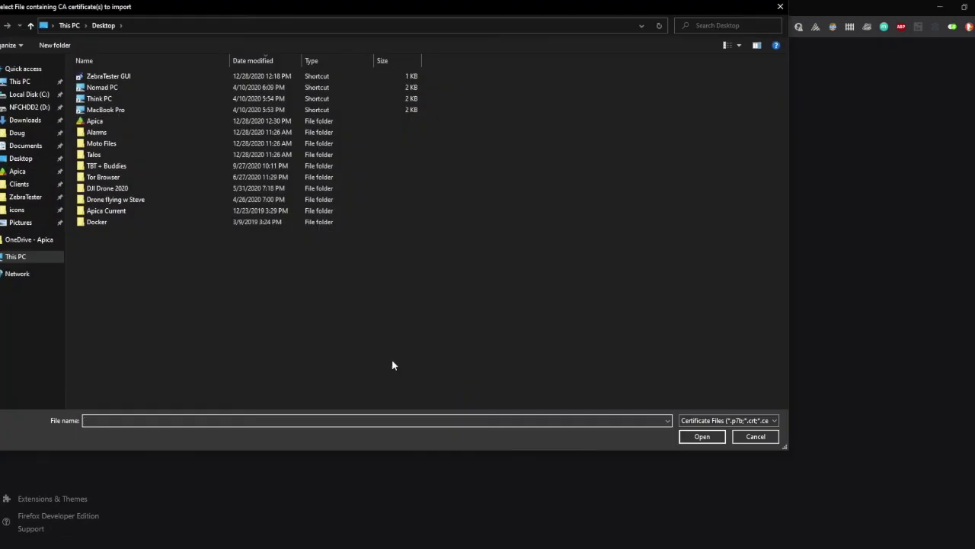
{"action": "left_click", "coordinate": [34, 96]}
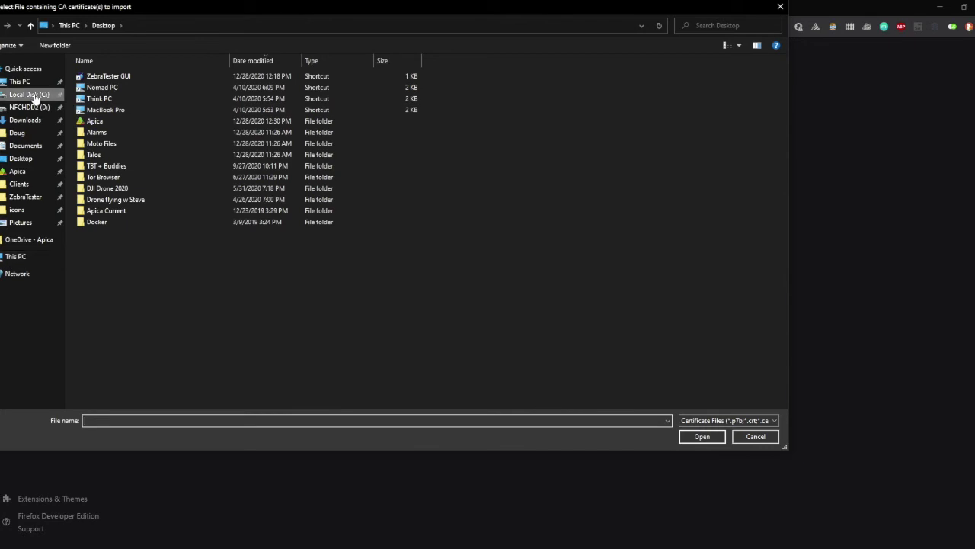
{"action": "double_click", "coordinate": [90, 143]}
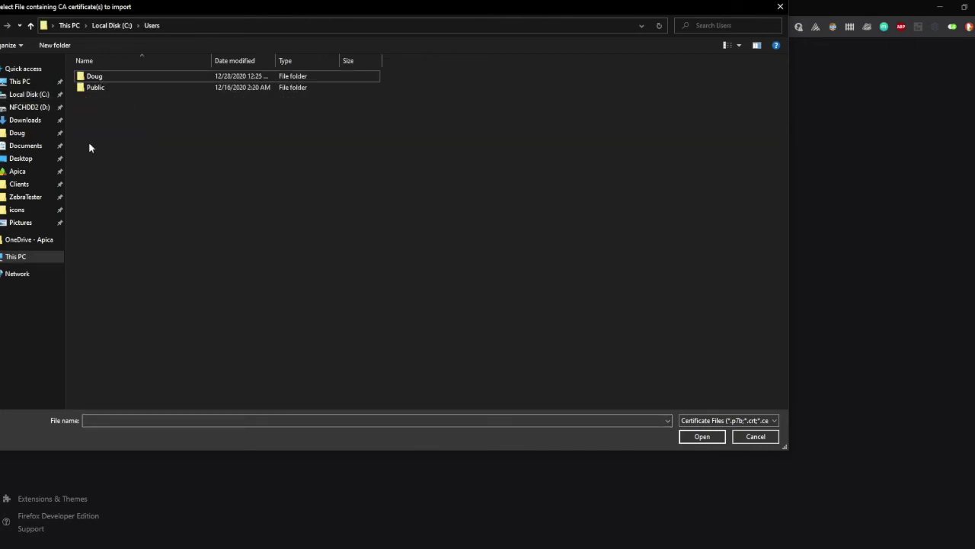
{"action": "double_click", "coordinate": [93, 76]}
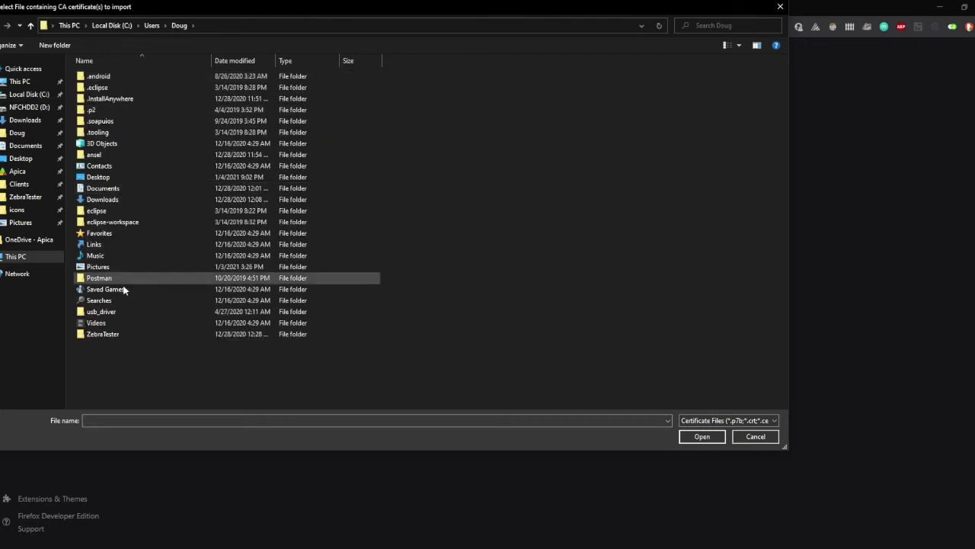
{"action": "double_click", "coordinate": [115, 334]}
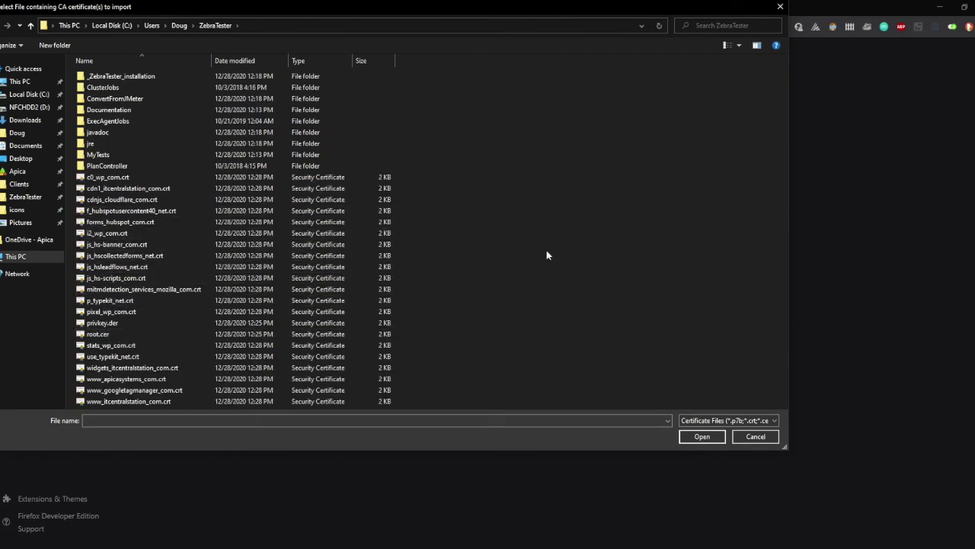
{"action": "key", "text": "r"}
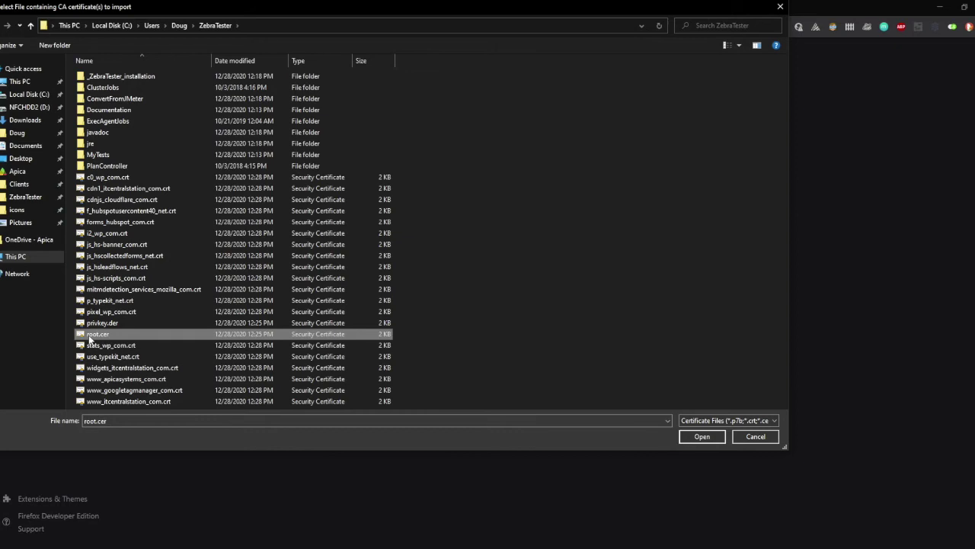
{"action": "left_click", "coordinate": [121, 335]}
{"action": "left_click", "coordinate": [133, 334]}
{"action": "double_click", "coordinate": [143, 334]}
{"action": "left_click", "coordinate": [355, 256]}
{"action": "left_click", "coordinate": [354, 267]}
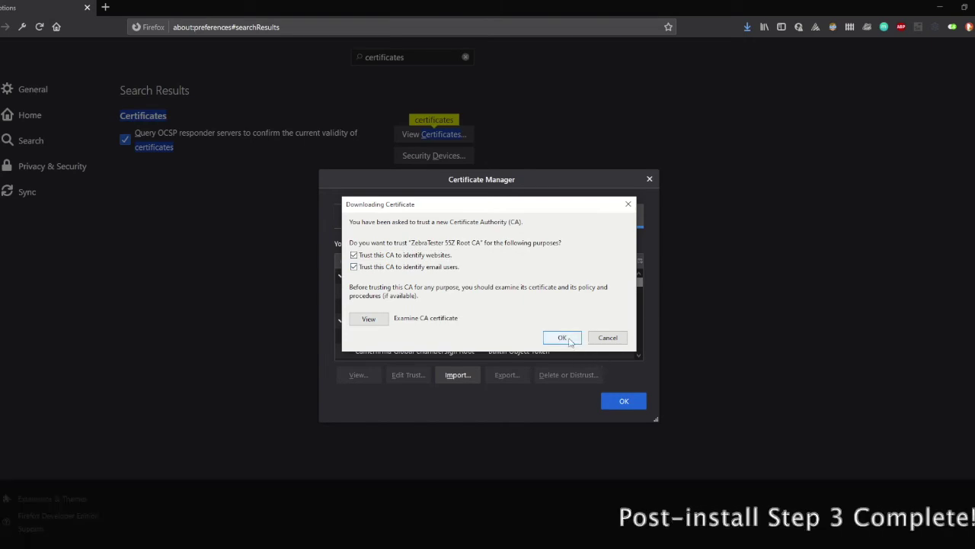
{"action": "left_click", "coordinate": [564, 337]}
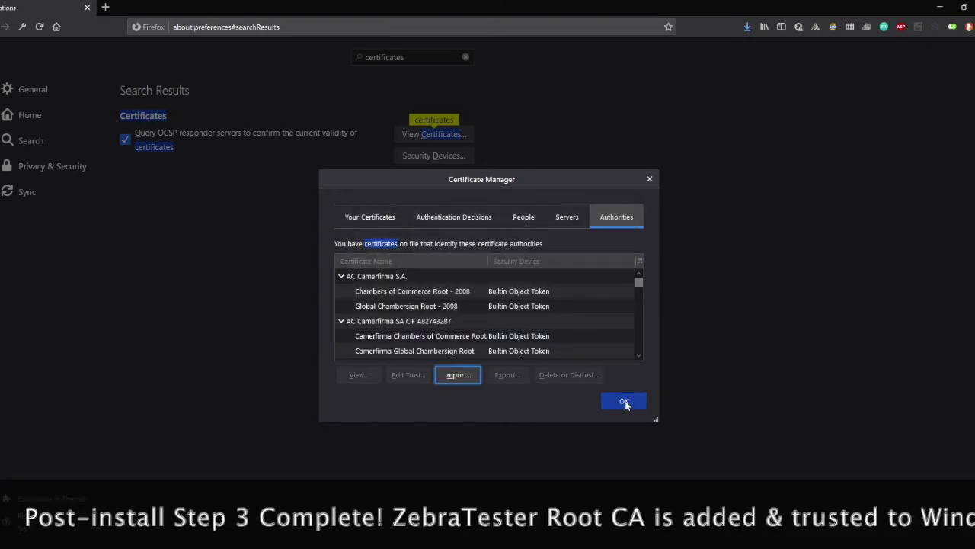
{"action": "left_click", "coordinate": [626, 401]}
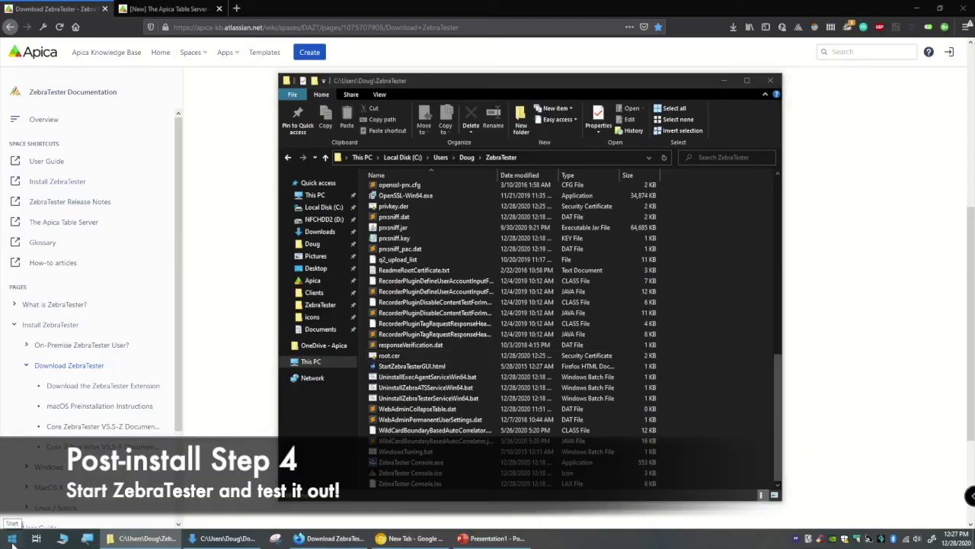
{"action": "key", "text": "super"}
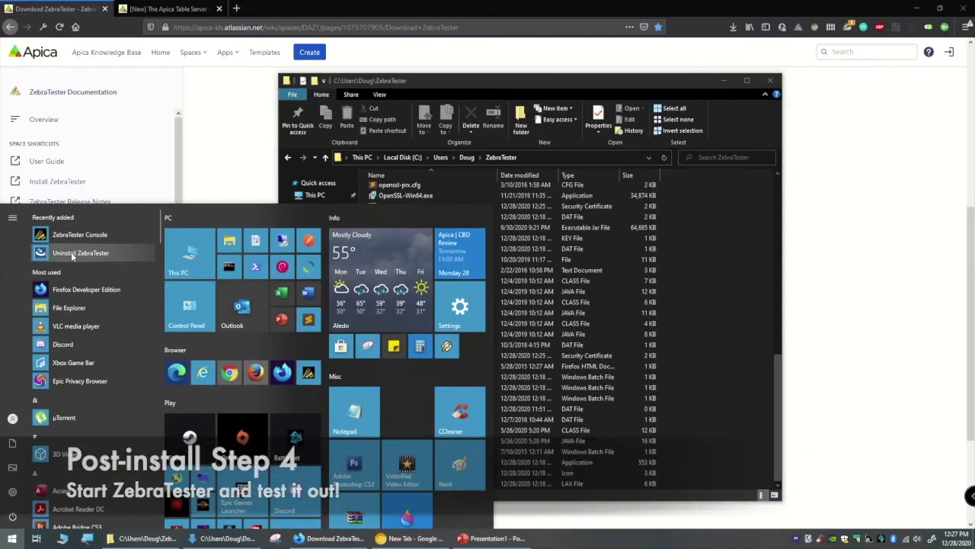
{"action": "left_click", "coordinate": [76, 239]}
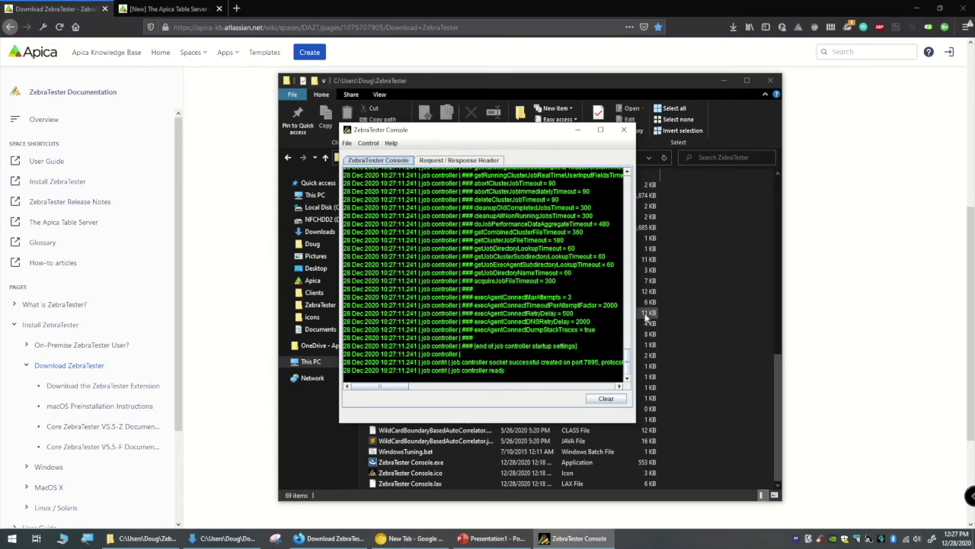
{"action": "left_click_drag", "start_coordinate": [636, 306], "coordinate": [781, 304]}
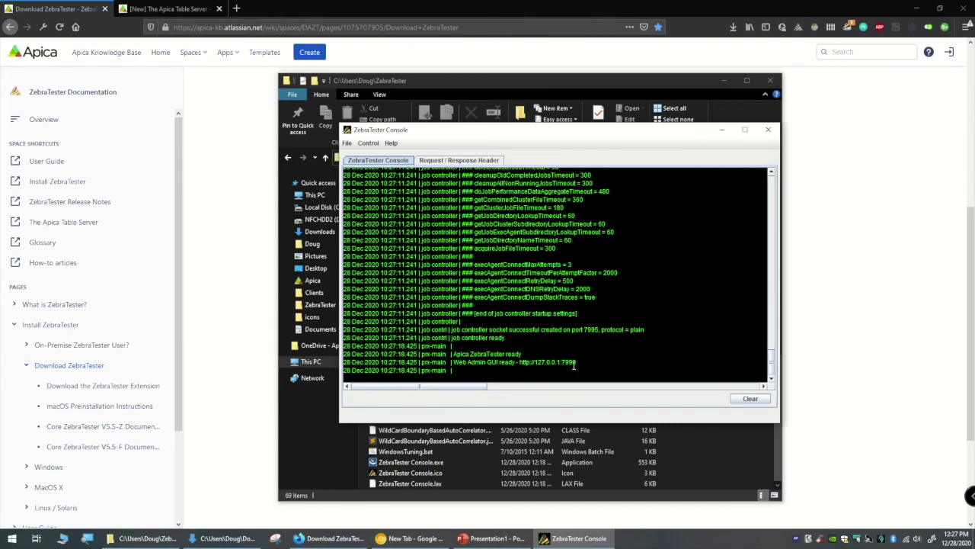
{"action": "left_click_drag", "start_coordinate": [578, 362], "coordinate": [343, 354]}
{"action": "left_click_drag", "start_coordinate": [594, 364], "coordinate": [525, 363]}
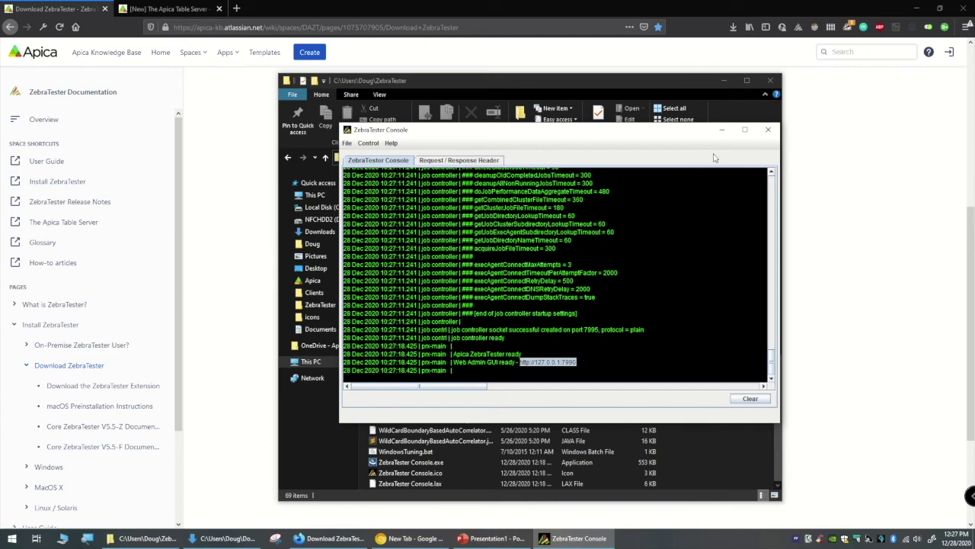
{"action": "left_click", "coordinate": [720, 129]}
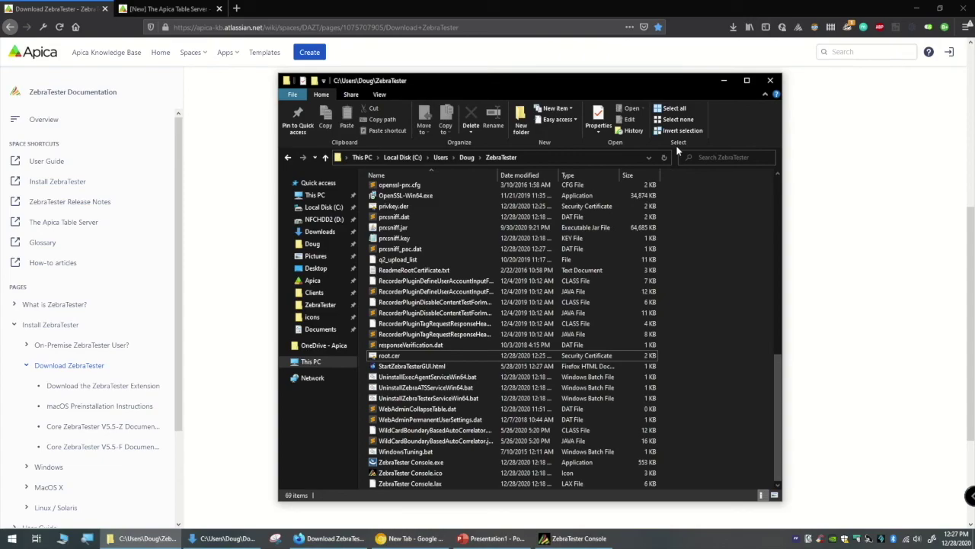
{"action": "left_click", "coordinate": [404, 541]}
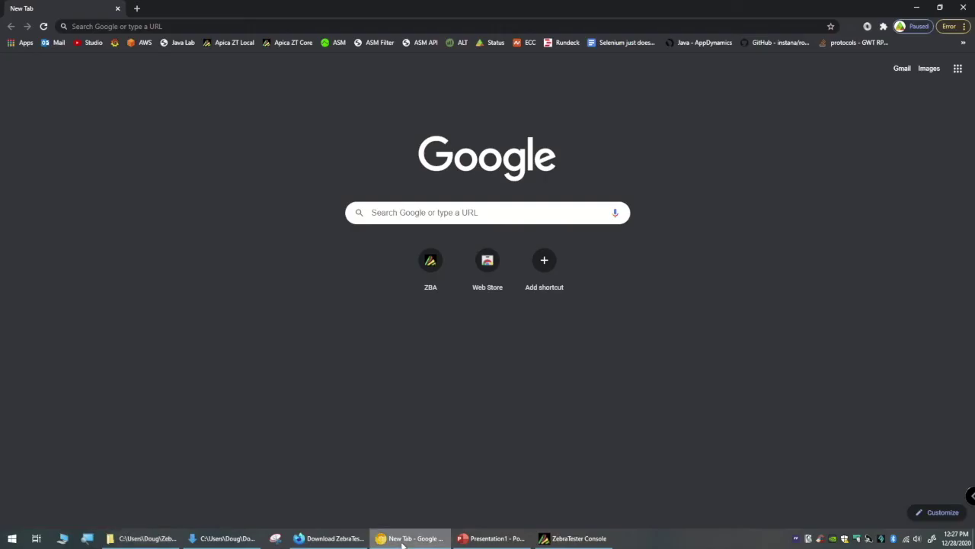
{"action": "left_click", "coordinate": [166, 27]}
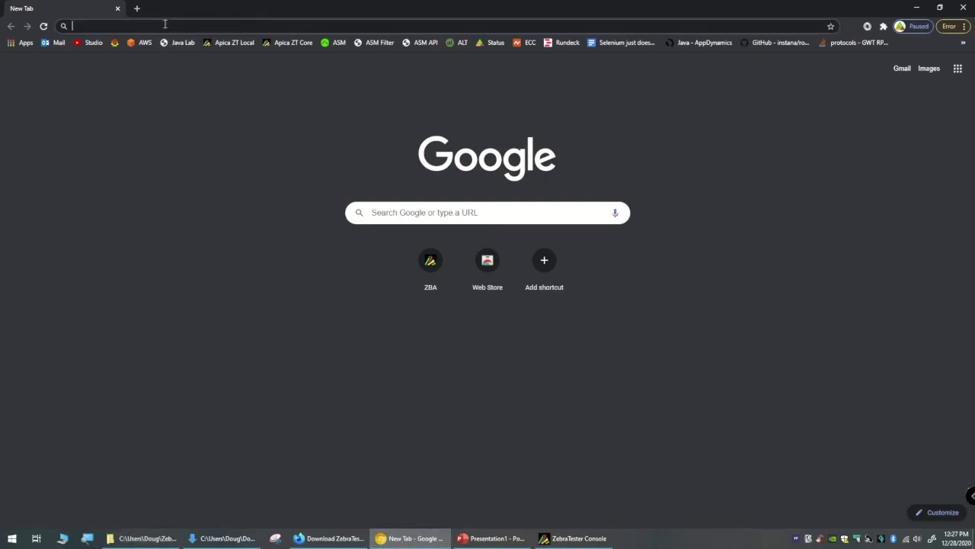
{"action": "type", "text": "http://127.0.0.1:7990"}
{"action": "key", "text": "Return"}
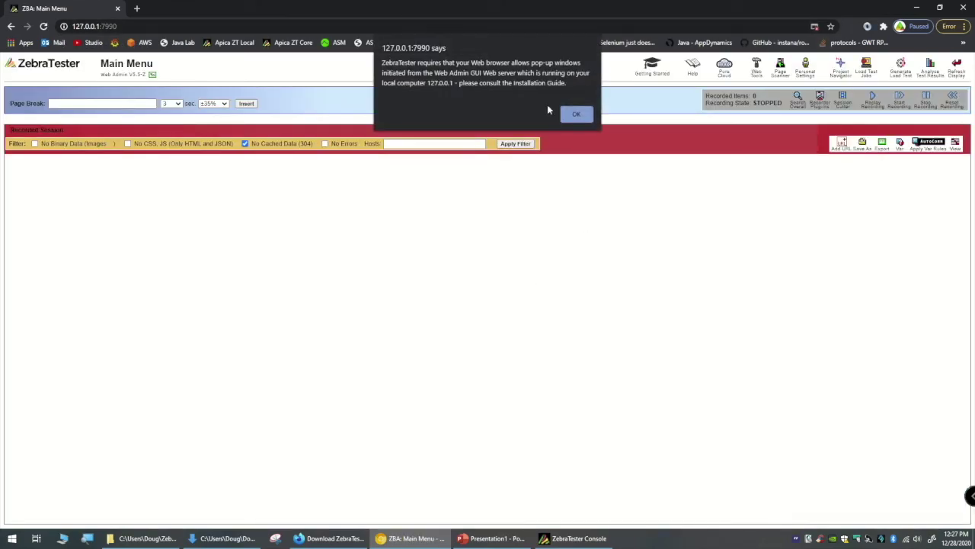
- Dismiss the pop-up alert and always allow pop-ups from 127.0.0.1:7990
{"action": "left_click_drag", "start_coordinate": [561, 85], "coordinate": [378, 52]}
{"action": "left_click", "coordinate": [460, 80]}
{"action": "left_click", "coordinate": [575, 115]}
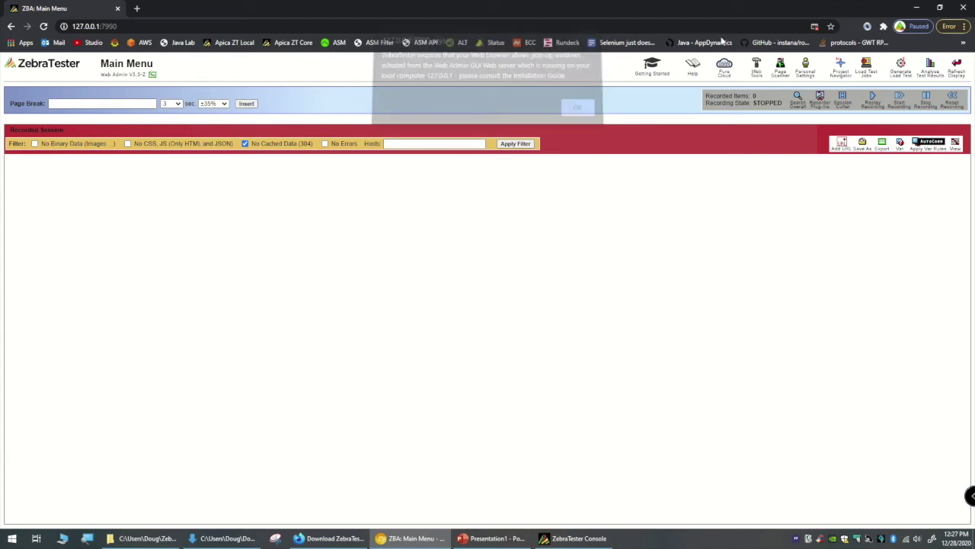
{"action": "left_click", "coordinate": [816, 26]}
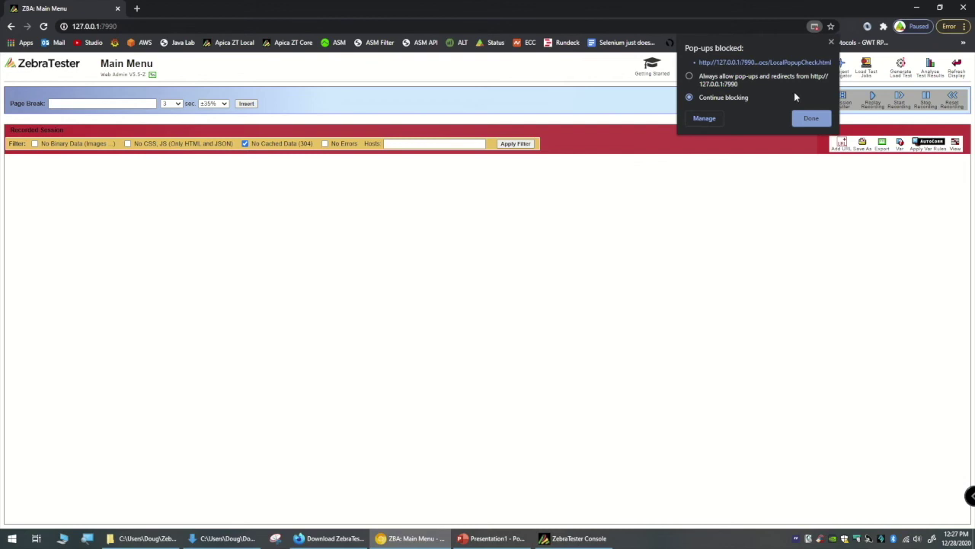
{"action": "left_click", "coordinate": [689, 77]}
{"action": "left_click", "coordinate": [811, 119]}
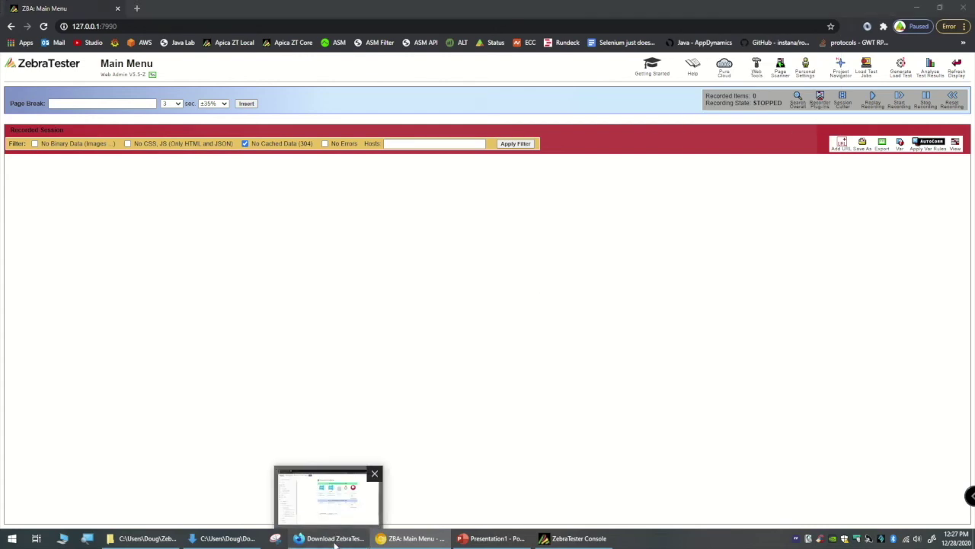
{"action": "left_click", "coordinate": [340, 540]}
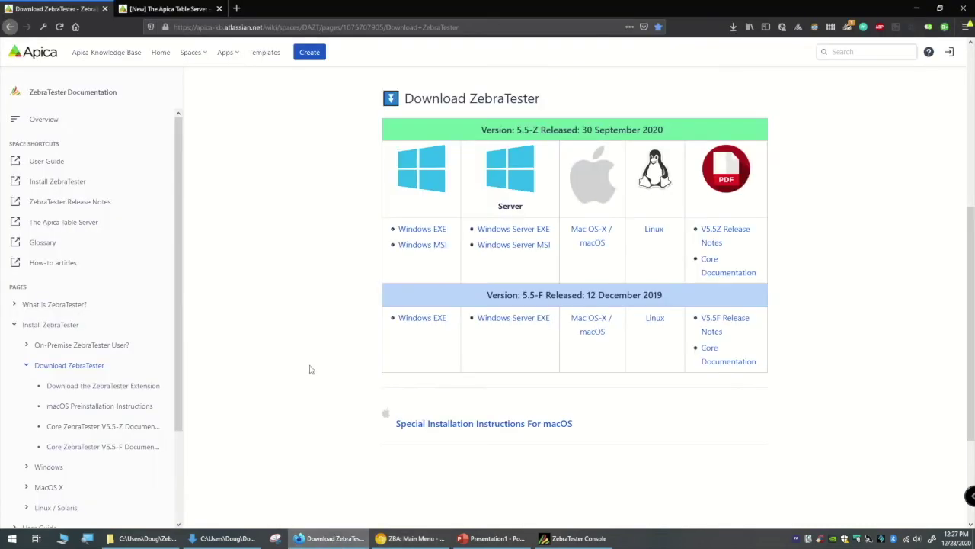
- Open a new private browsing window in Firefox Developer Edition
{"action": "left_click", "coordinate": [237, 9]}
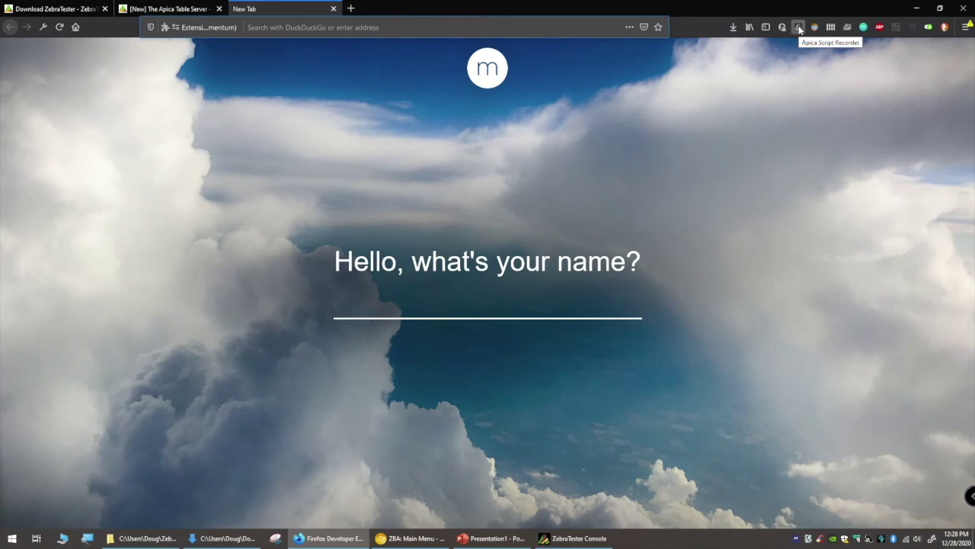
{"action": "left_click", "coordinate": [966, 27]}
{"action": "left_click", "coordinate": [881, 96]}
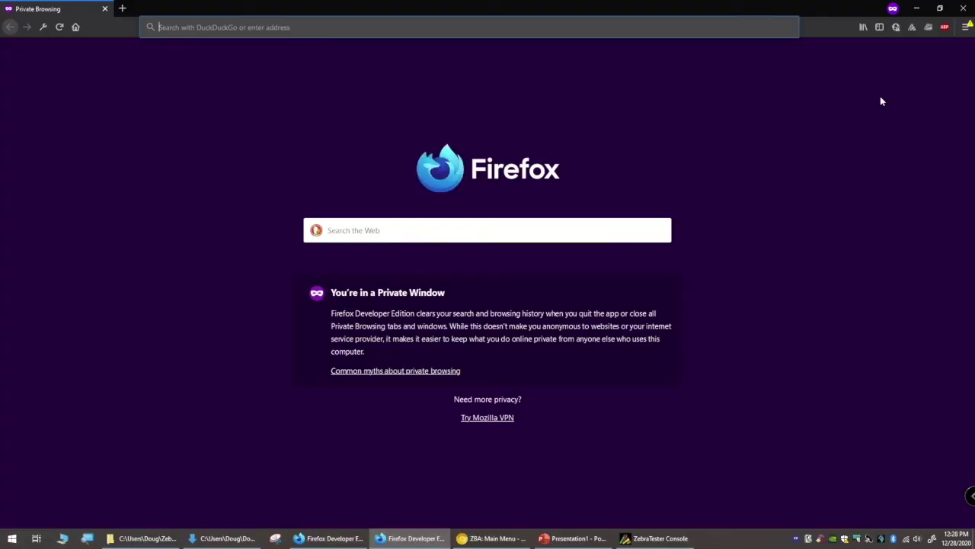
- Start a Zebra Tester recording with Empty browser cache on, and enter apica.io as the address
{"action": "right_click", "coordinate": [912, 29]}
{"action": "left_click", "coordinate": [913, 27]}
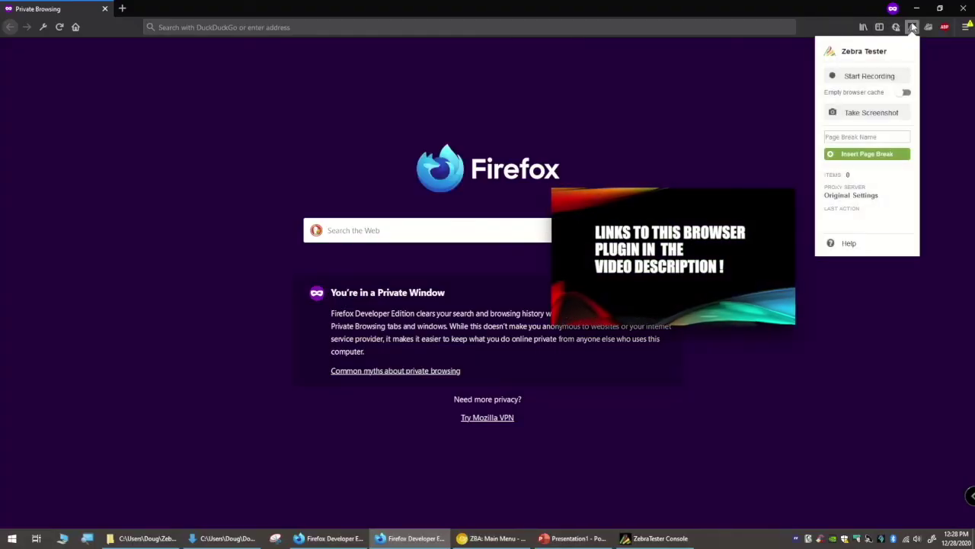
{"action": "left_click", "coordinate": [906, 92]}
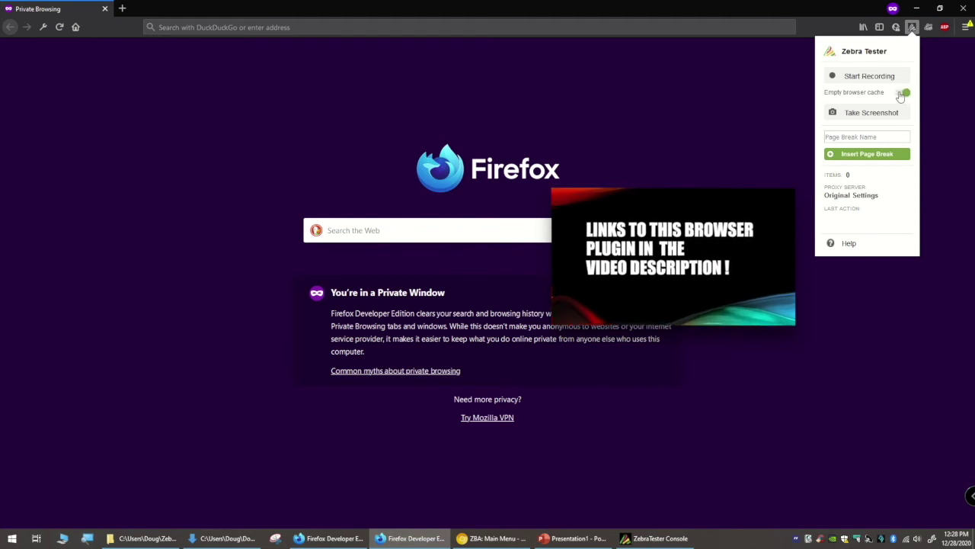
{"action": "left_click", "coordinate": [860, 79]}
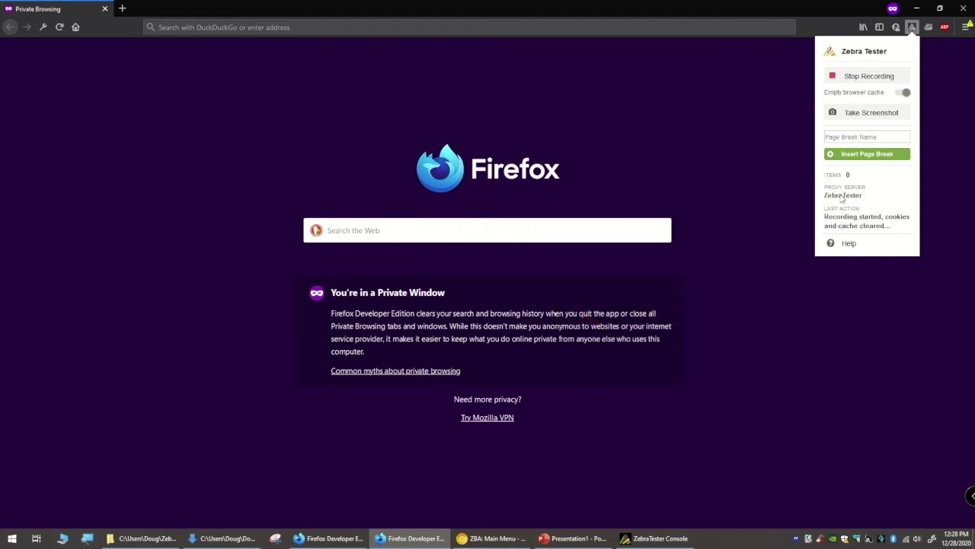
{"action": "left_click", "coordinate": [335, 25]}
{"action": "type", "text": "apica."}
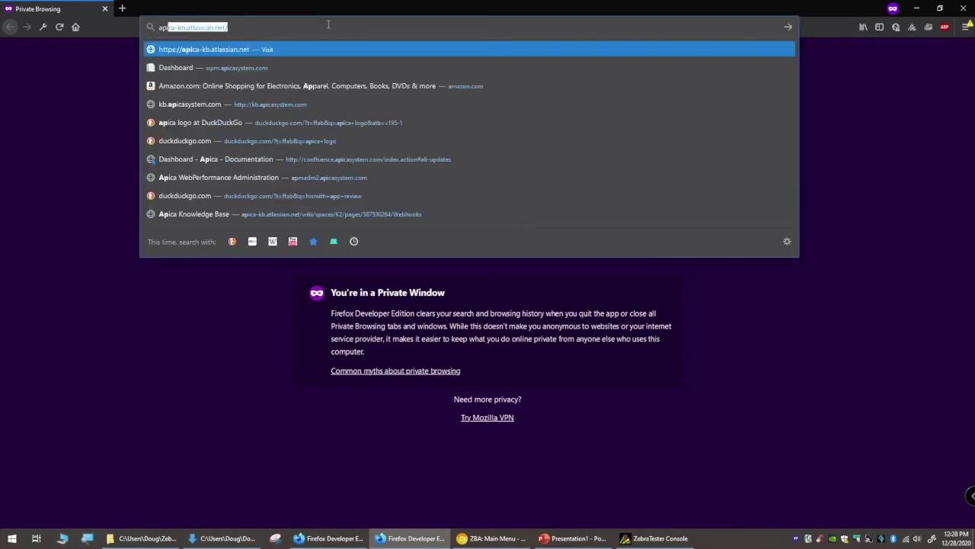
{"action": "type", "text": "io"}
- Load apica.io, landing on the Apica homepage at apicasystems.com, and reload it once
{"action": "key", "text": "Return"}
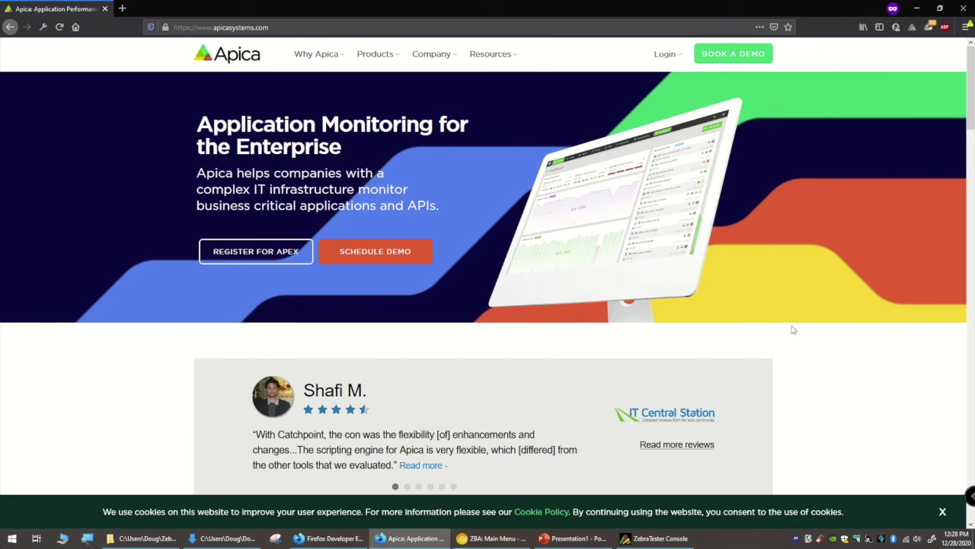
{"action": "left_click", "coordinate": [60, 27]}
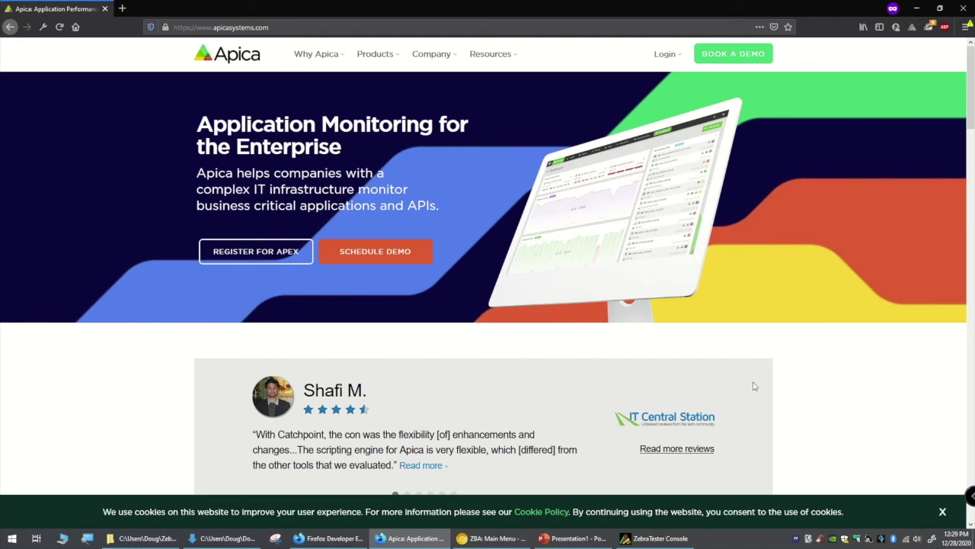
{"action": "left_click", "coordinate": [500, 542]}
- Refresh the recorded session and filter out binary data, CSS/JS and errors
{"action": "left_click", "coordinate": [956, 69]}
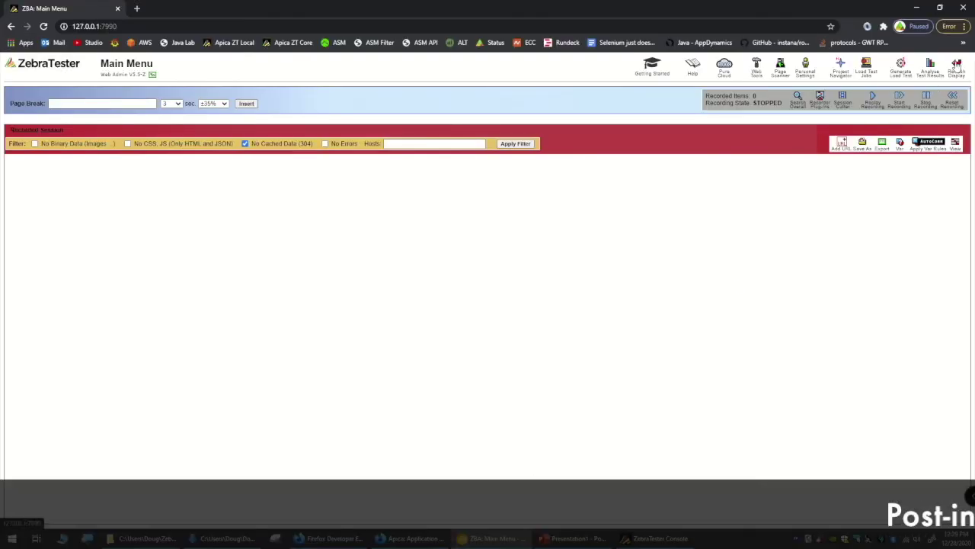
{"action": "left_click", "coordinate": [34, 143]}
{"action": "left_click", "coordinate": [128, 143]}
{"action": "left_click", "coordinate": [324, 143]}
{"action": "left_click", "coordinate": [517, 144]}
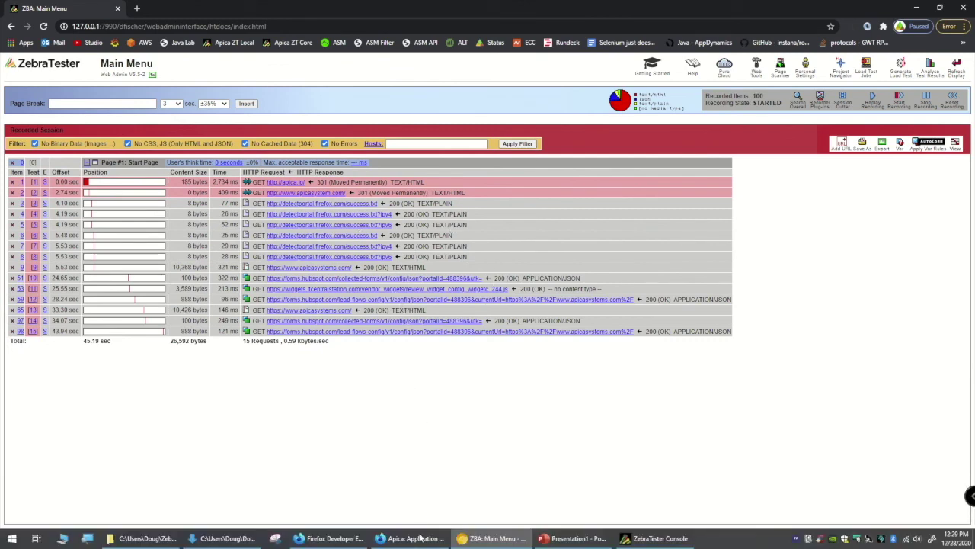
- Stop the recording from the Zebra Tester extension in Firefox
{"action": "left_click", "coordinate": [420, 538]}
{"action": "left_click", "coordinate": [912, 27]}
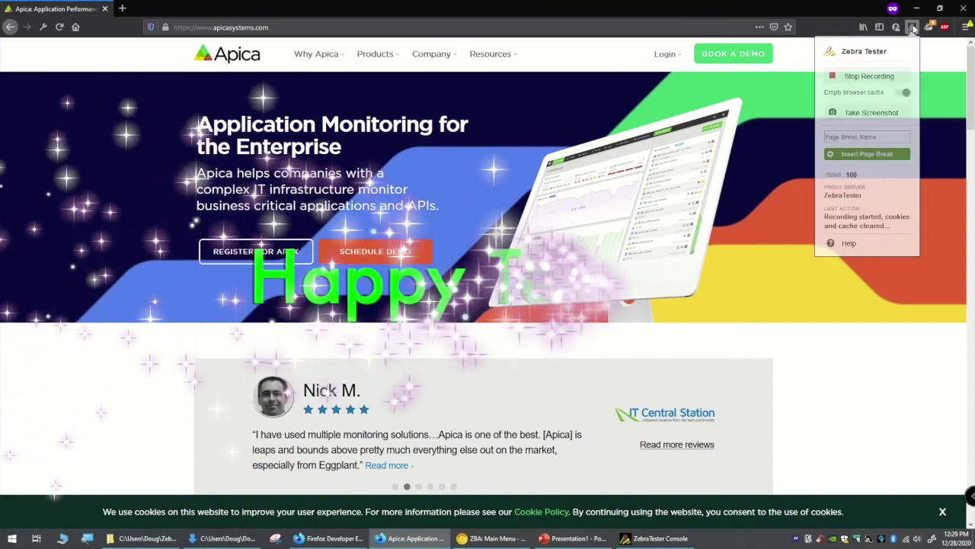
{"action": "left_click", "coordinate": [868, 75]}
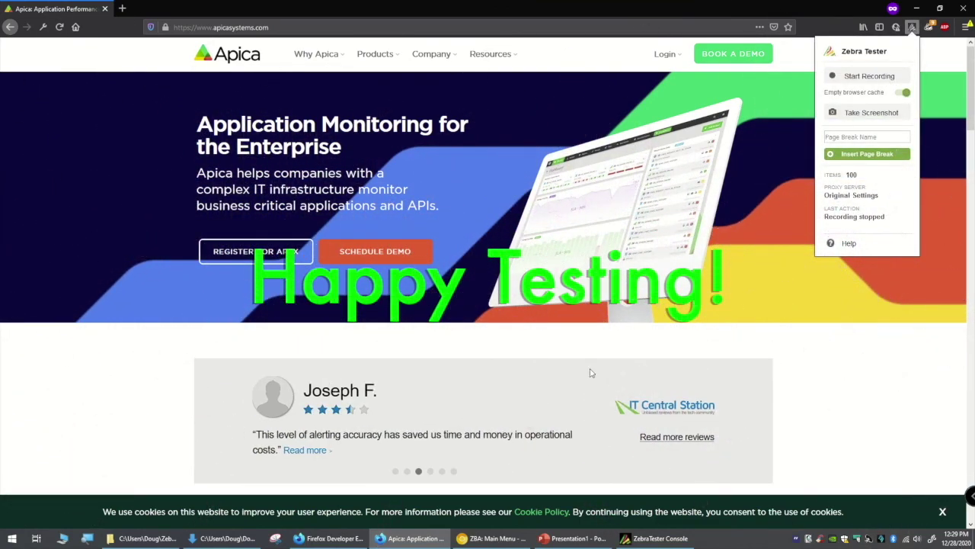